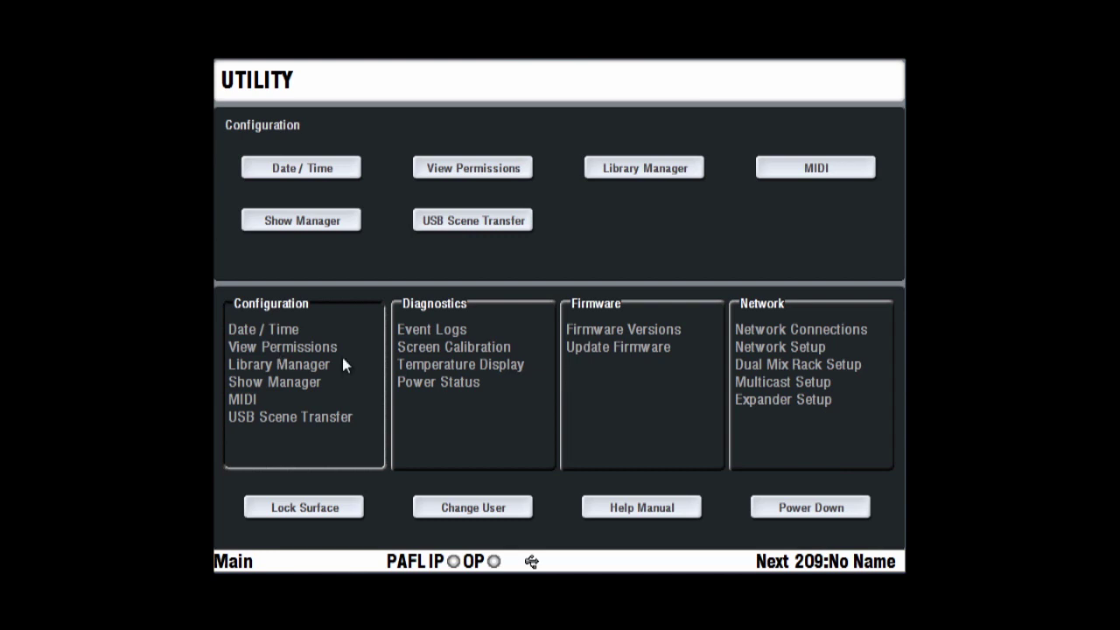
Cycle through the Diagnostics, Firmware and Network panels, ending back on Configuration
{"action": "left_click", "coordinate": [446, 372]}
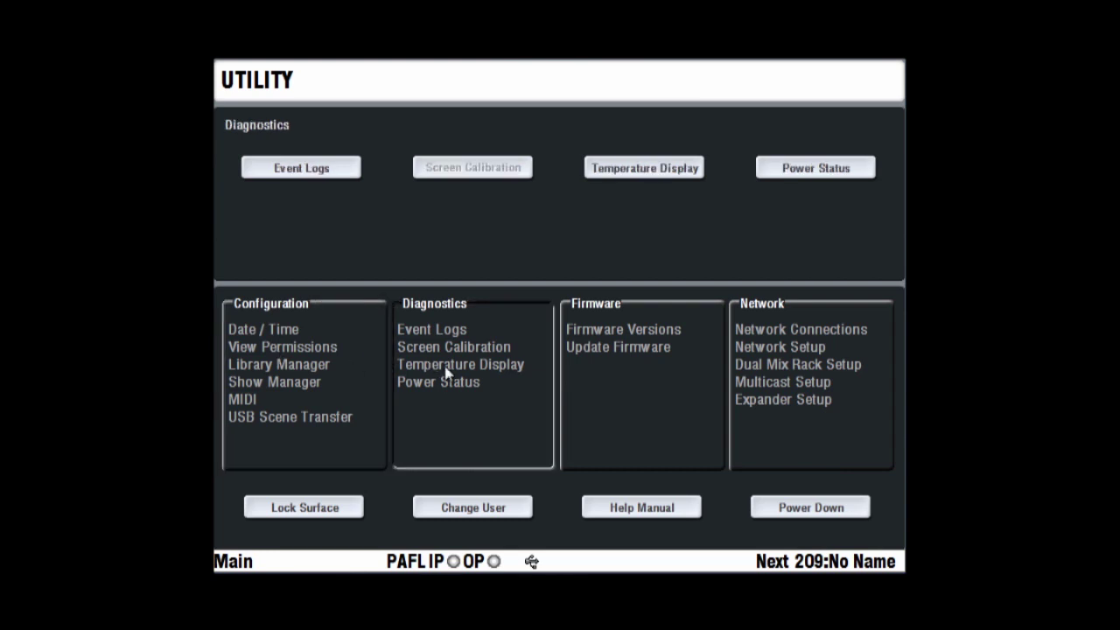
{"action": "left_click", "coordinate": [612, 354]}
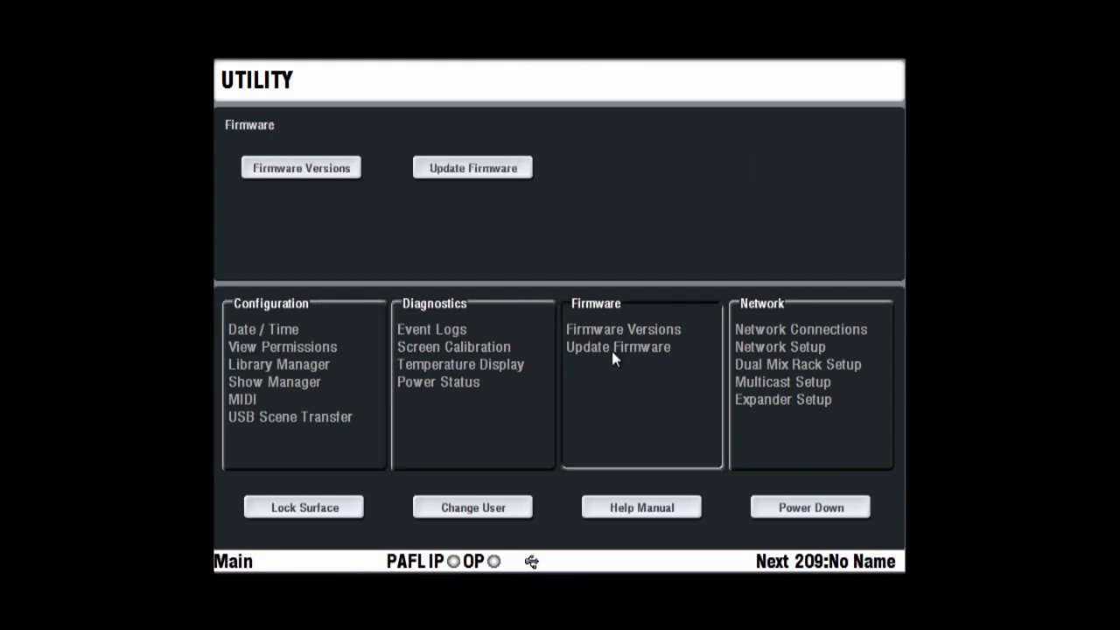
{"action": "left_click", "coordinate": [759, 360]}
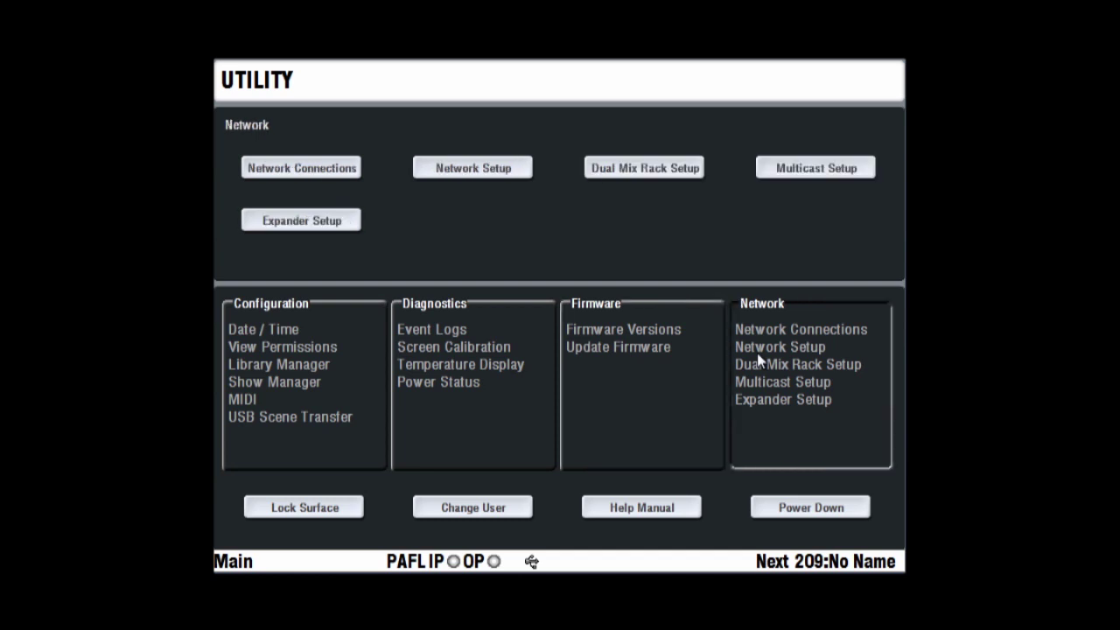
{"action": "left_click", "coordinate": [301, 379]}
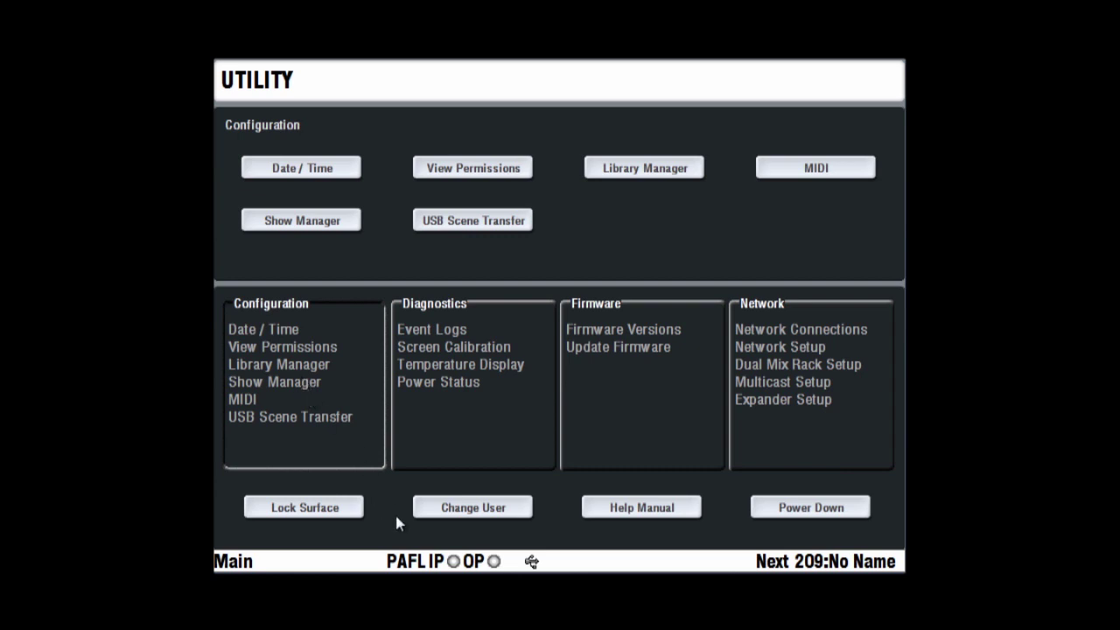
Lock the control surface with a new lock password
{"action": "left_click", "coordinate": [335, 515]}
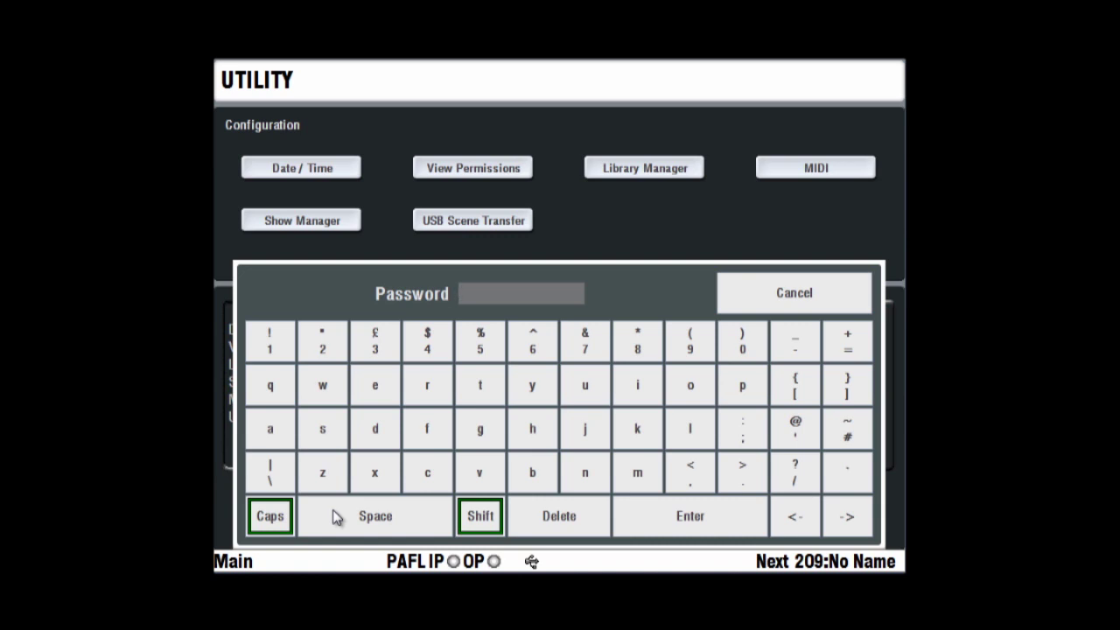
{"action": "type", "text": "12345678"}
{"action": "left_click", "coordinate": [692, 517]}
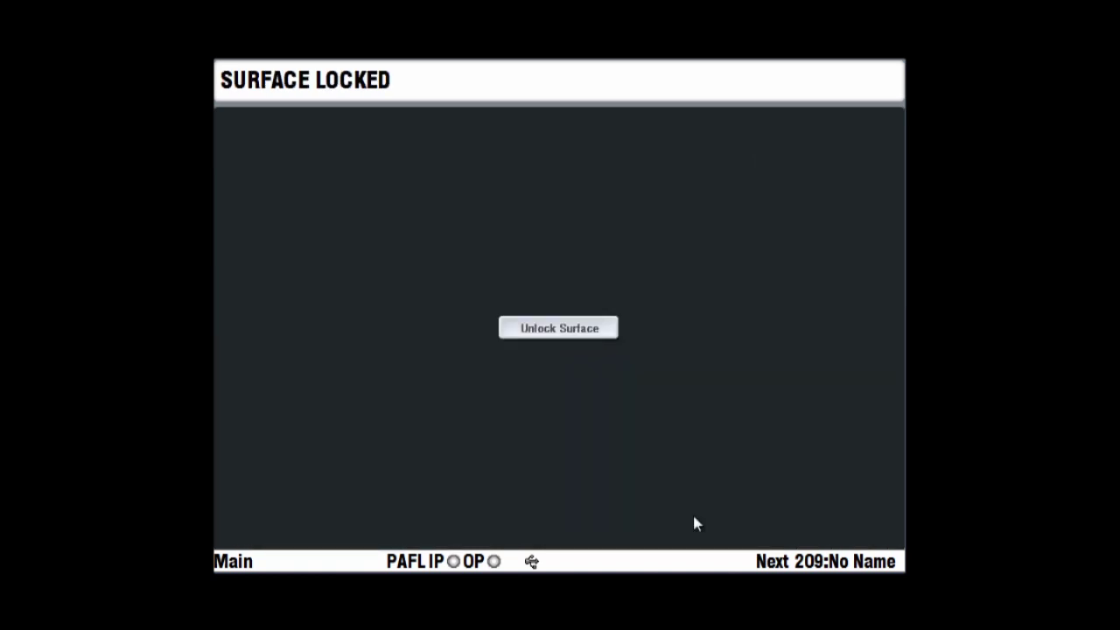
Unlock the surface by entering the Operator's password
{"action": "left_click", "coordinate": [581, 329]}
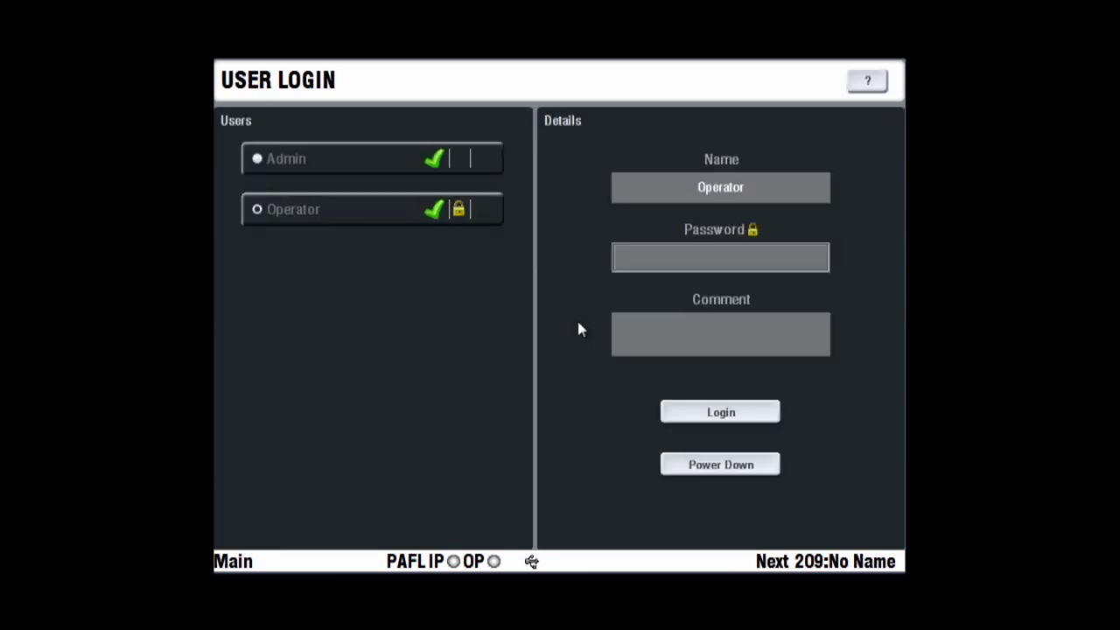
{"action": "left_click", "coordinate": [694, 258]}
{"action": "type", "text": "********"}
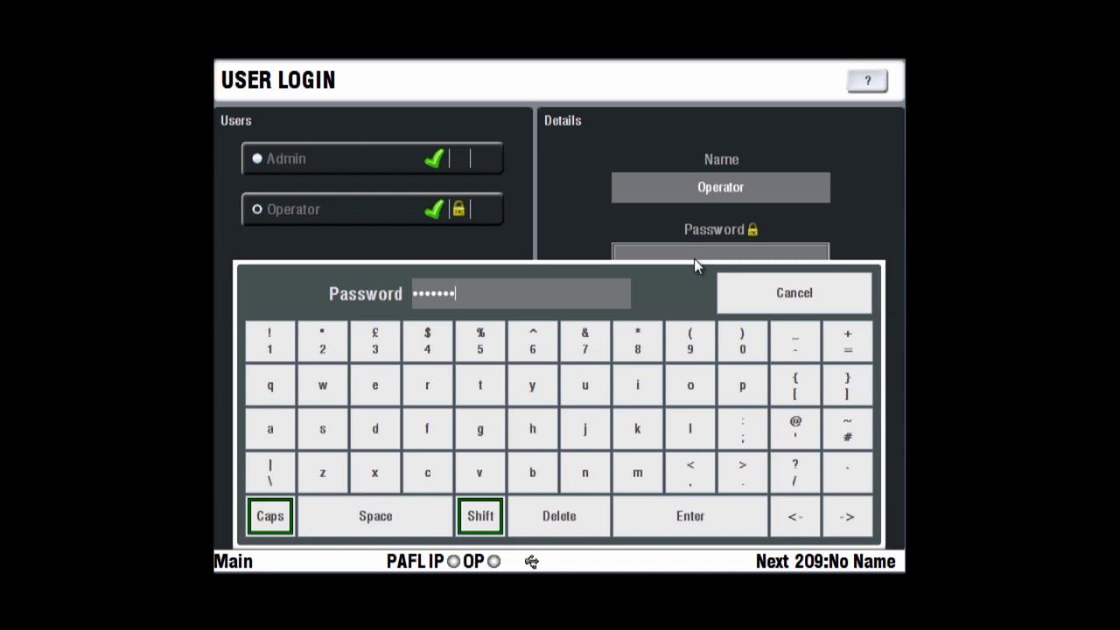
{"action": "left_click", "coordinate": [682, 514]}
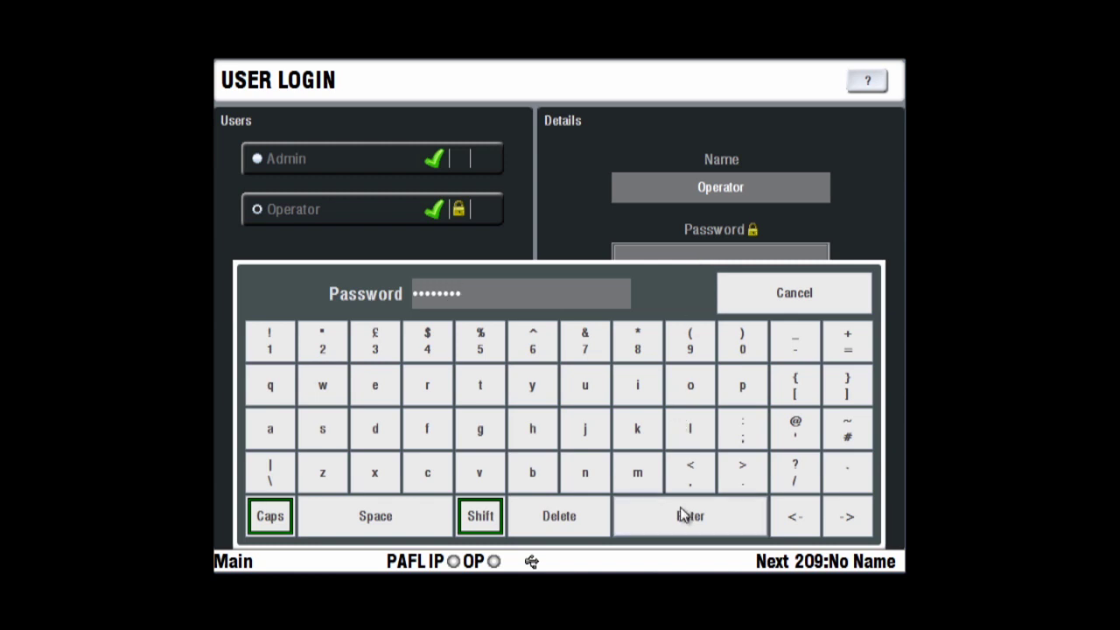
Finish the Operator login, then switch user to Admin and log in
{"action": "left_click", "coordinate": [712, 426]}
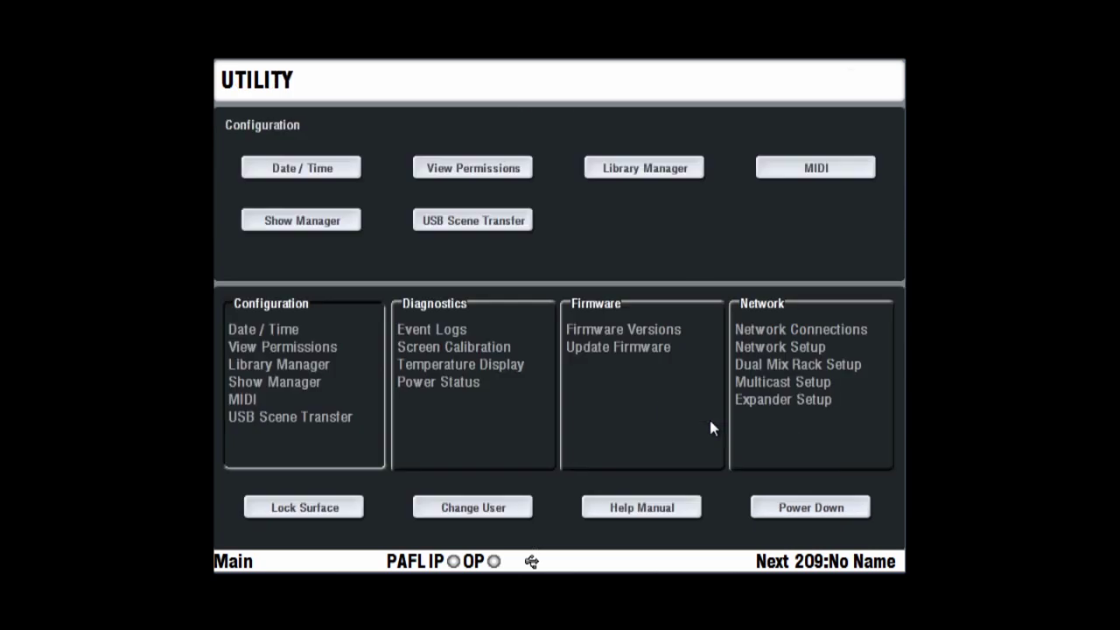
{"action": "left_click", "coordinate": [500, 512]}
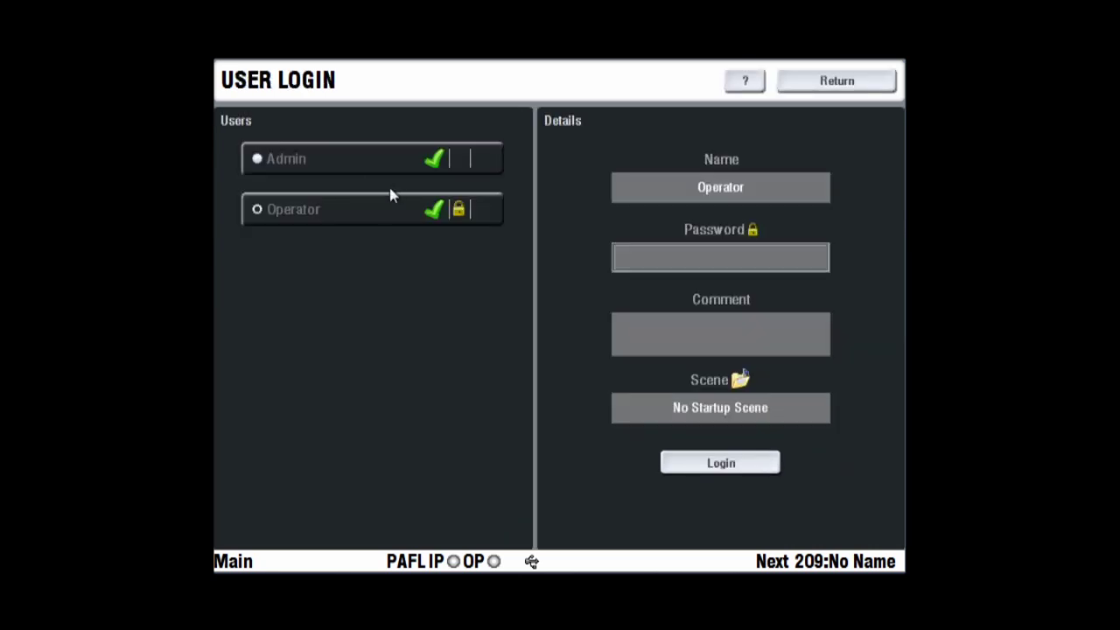
{"action": "left_click", "coordinate": [420, 156]}
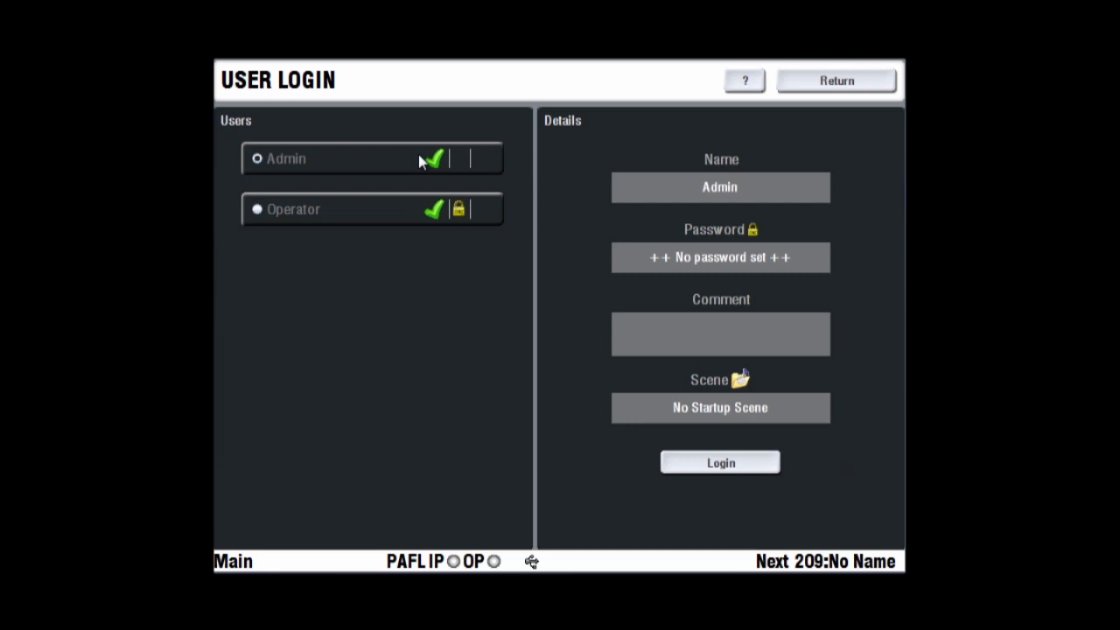
{"action": "left_click", "coordinate": [700, 466]}
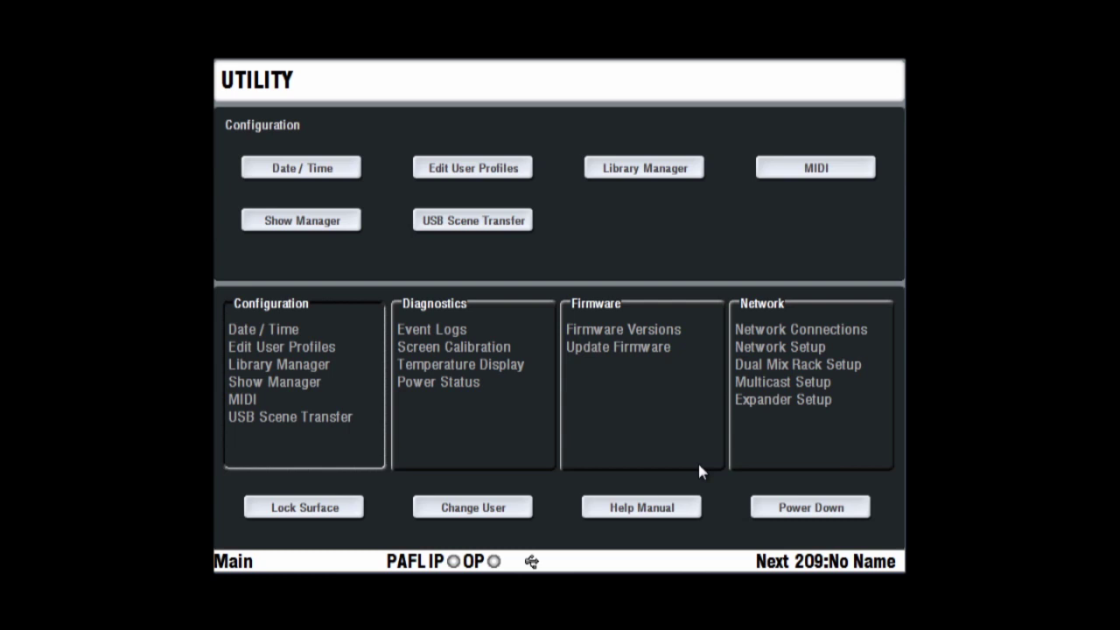
{"action": "left_click", "coordinate": [654, 509]}
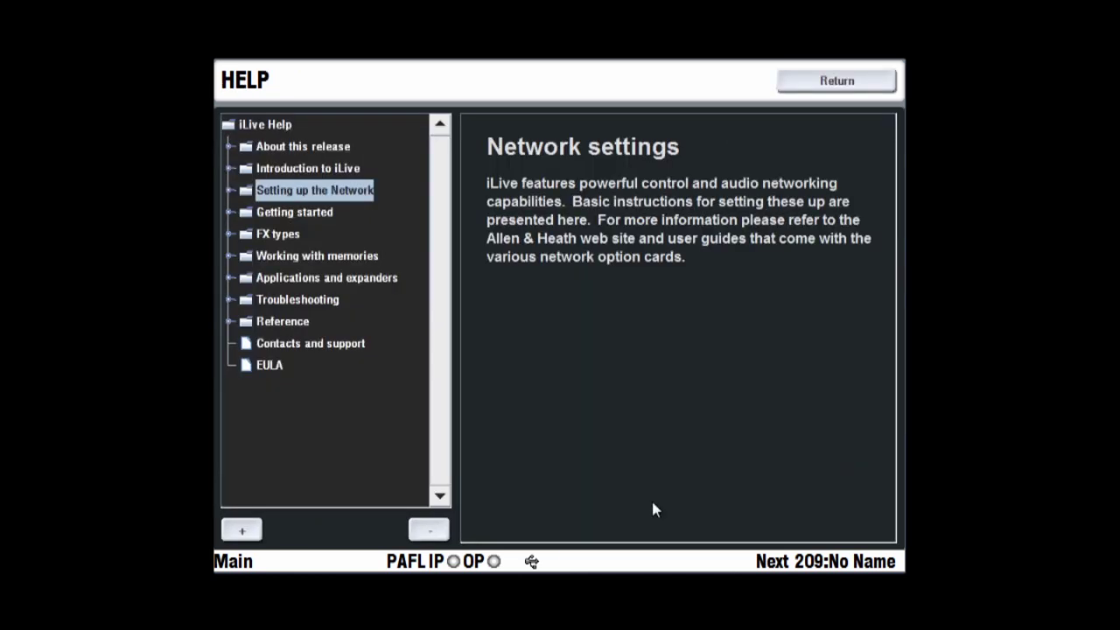
{"action": "left_click", "coordinate": [250, 126]}
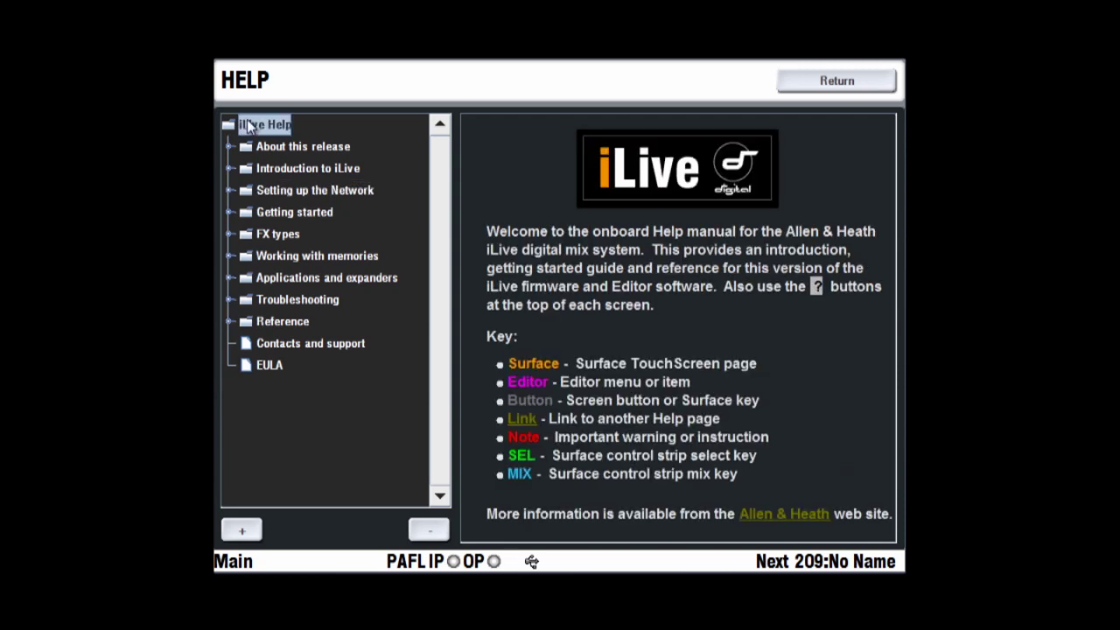
{"action": "left_click", "coordinate": [281, 150]}
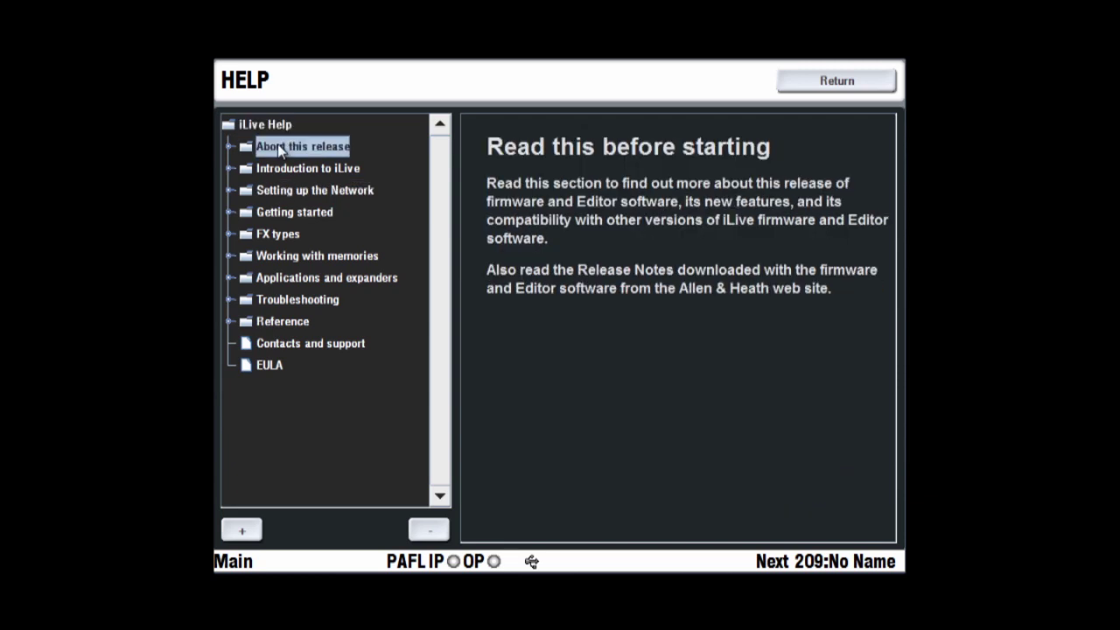
{"action": "left_click", "coordinate": [294, 306]}
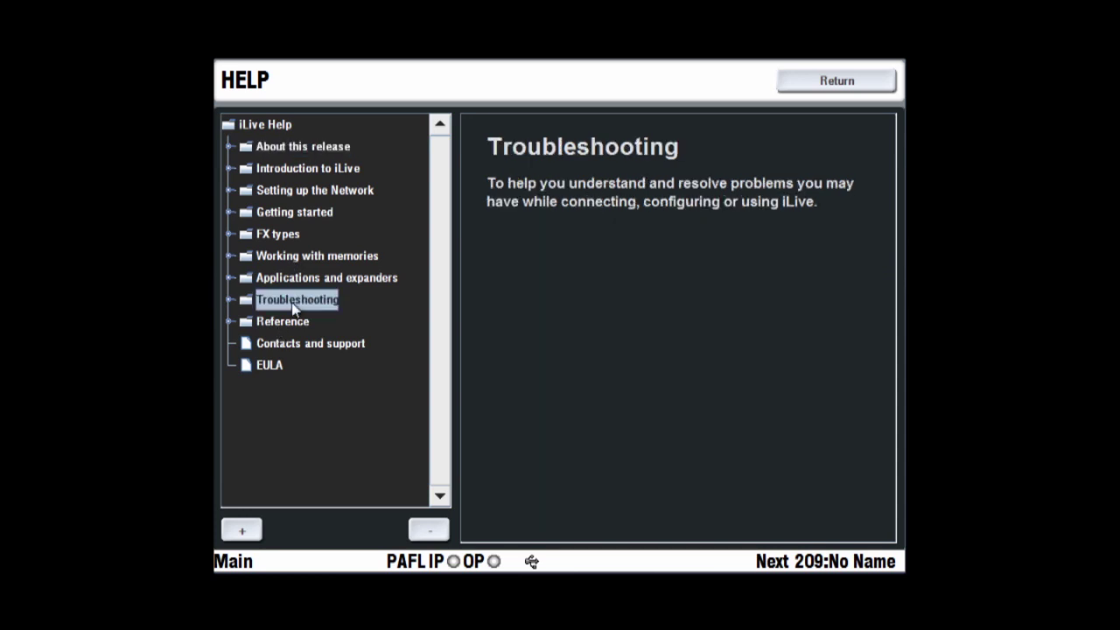
{"action": "left_click", "coordinate": [792, 86]}
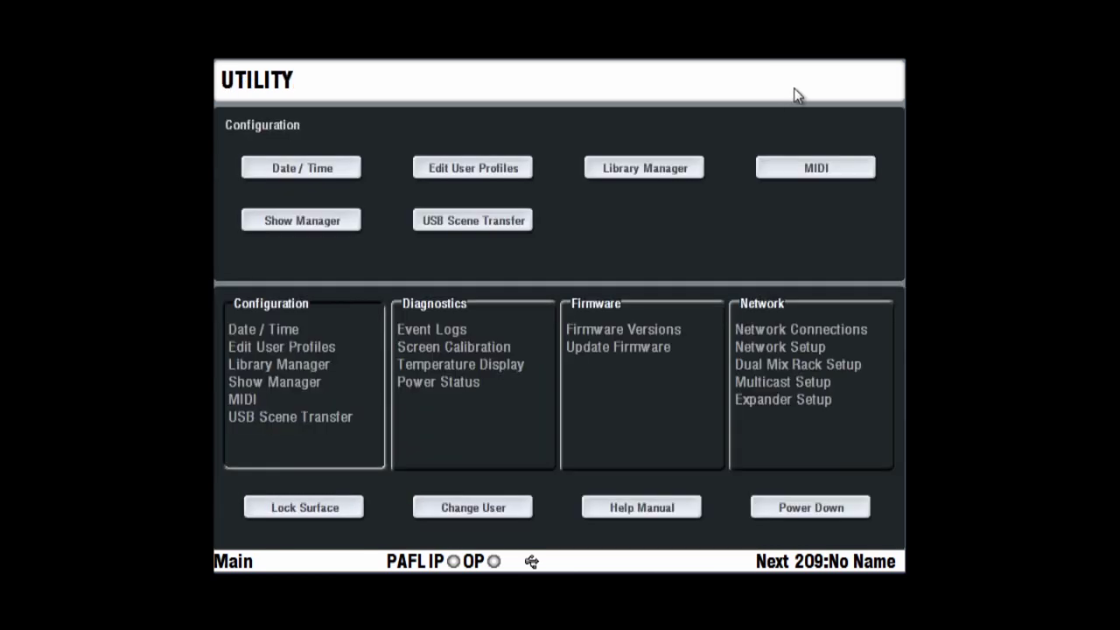
{"action": "left_click", "coordinate": [791, 506]}
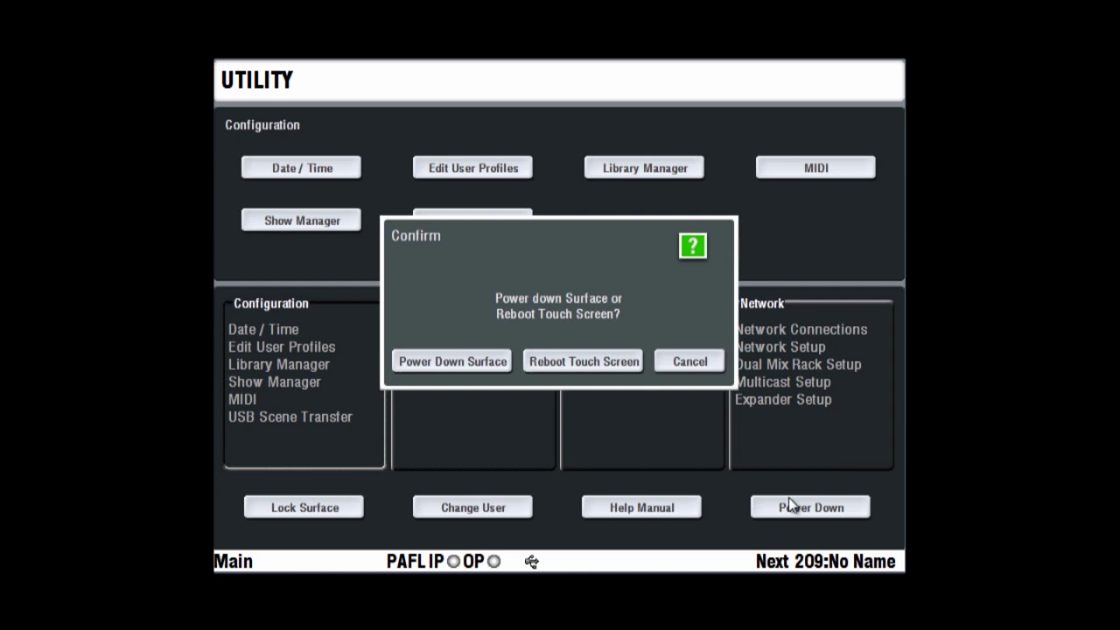
{"action": "left_click", "coordinate": [685, 361]}
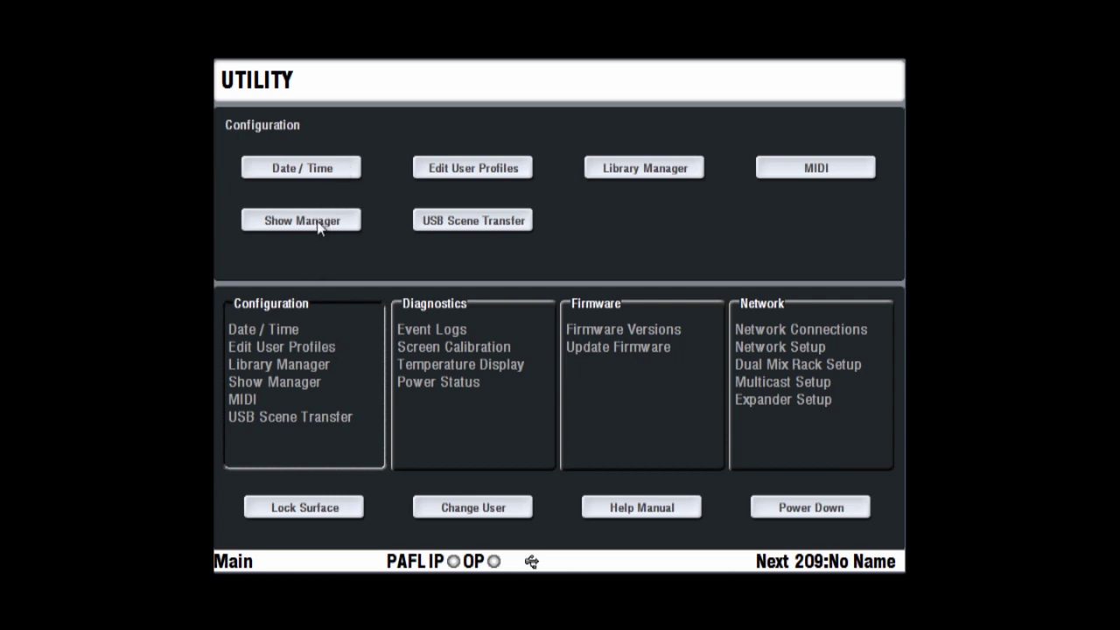
Open the Date / Time calendar, cancel without changes, and return to Utility
{"action": "left_click", "coordinate": [321, 168]}
{"action": "left_click", "coordinate": [678, 82]}
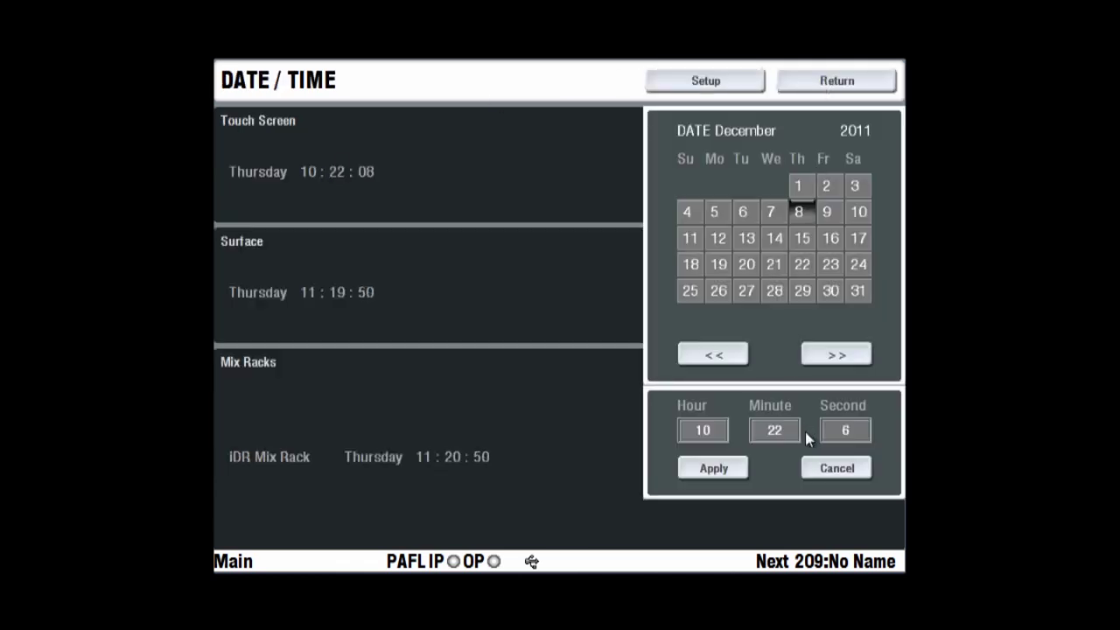
{"action": "left_click", "coordinate": [817, 472]}
{"action": "left_click", "coordinate": [847, 84]}
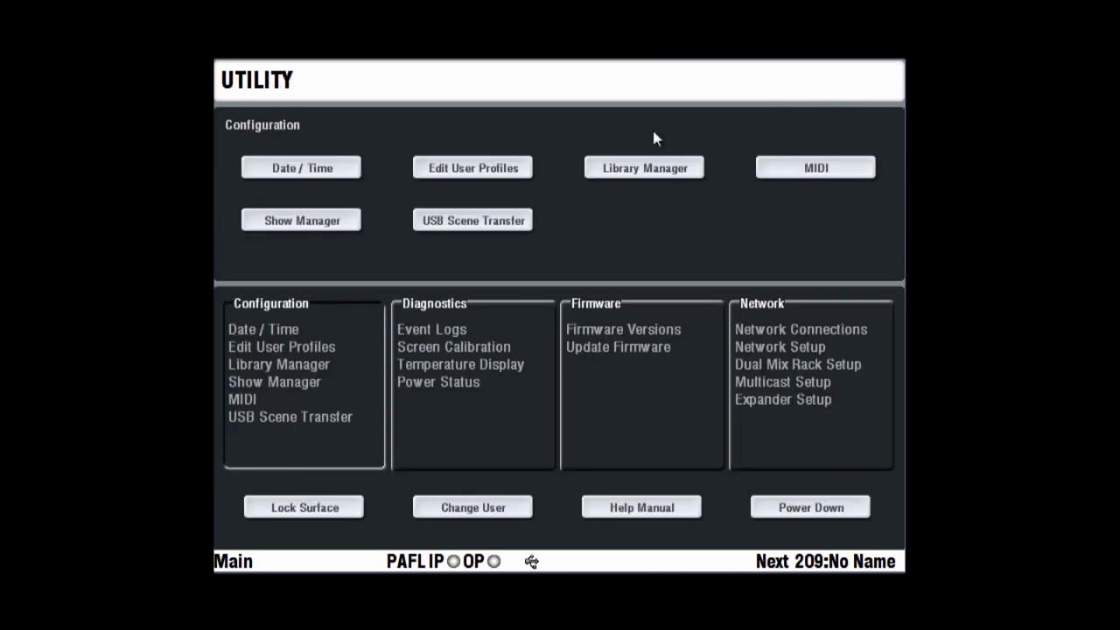
View the Operator's permissions in Edit User Profiles, then return to Utility
{"action": "left_click", "coordinate": [507, 176]}
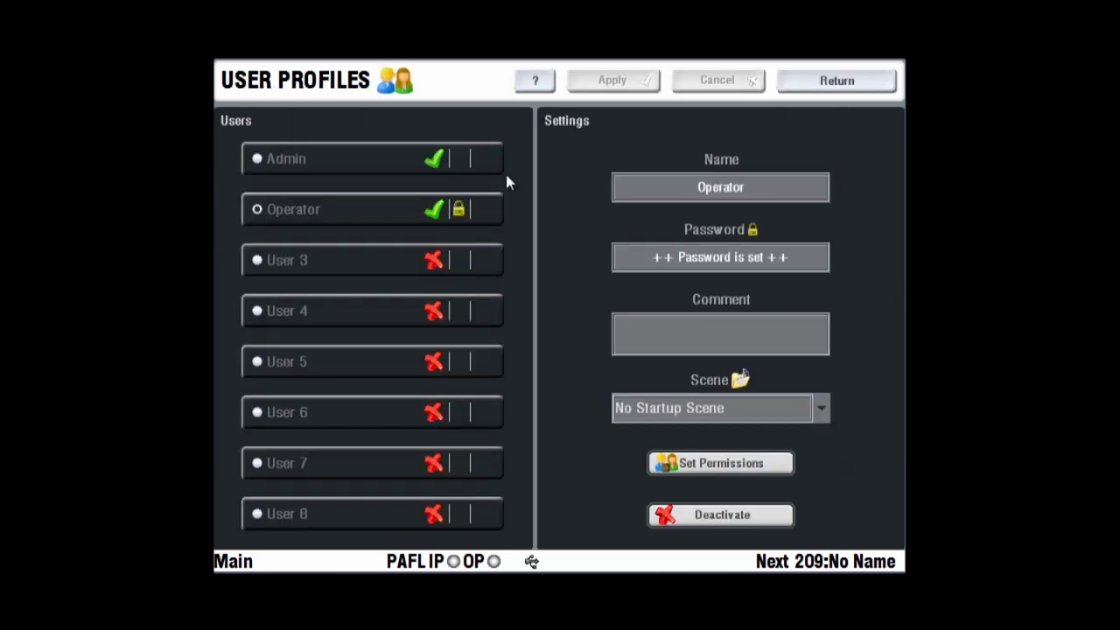
{"action": "left_click", "coordinate": [672, 460]}
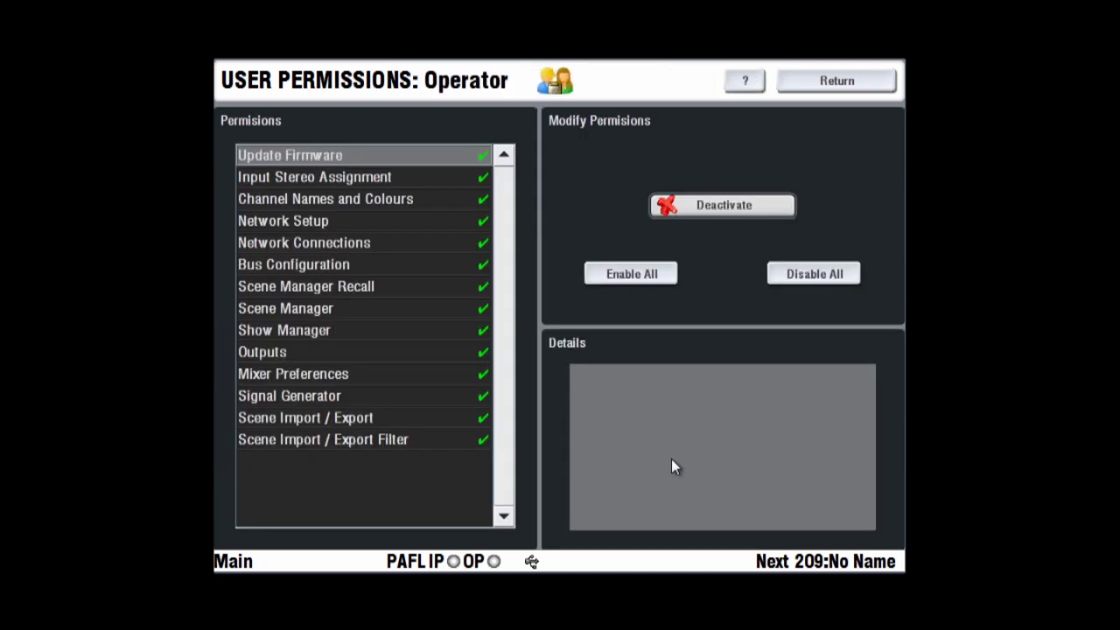
{"action": "left_click", "coordinate": [842, 84]}
{"action": "left_click", "coordinate": [841, 85]}
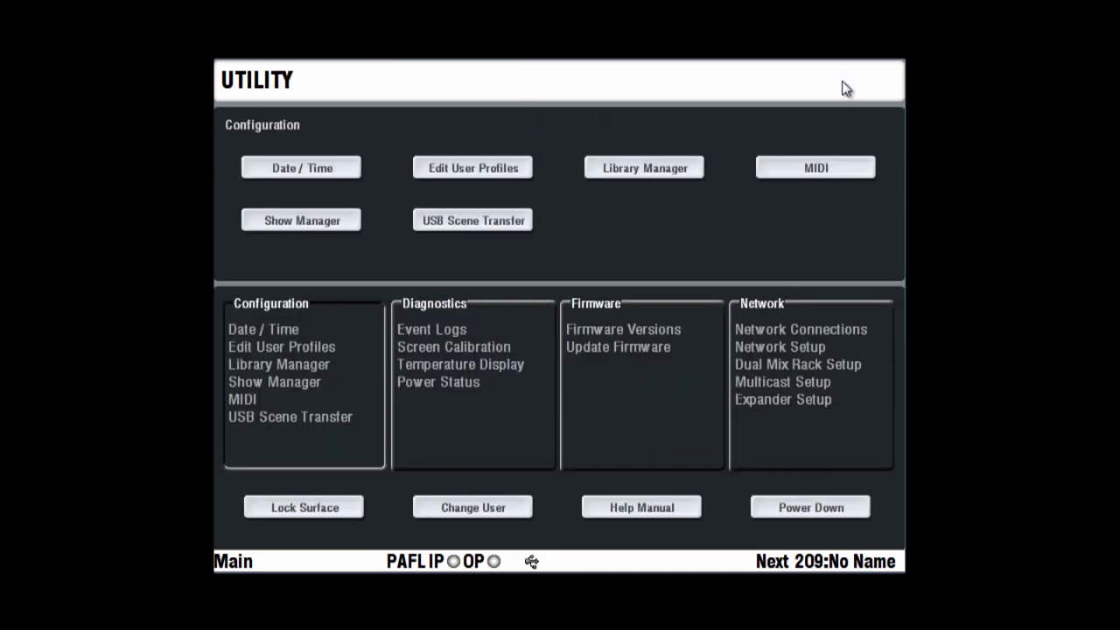
Visit Library Manager, MIDI and Show Manager in turn, then open USB Scene Transfer
{"action": "left_click", "coordinate": [670, 176]}
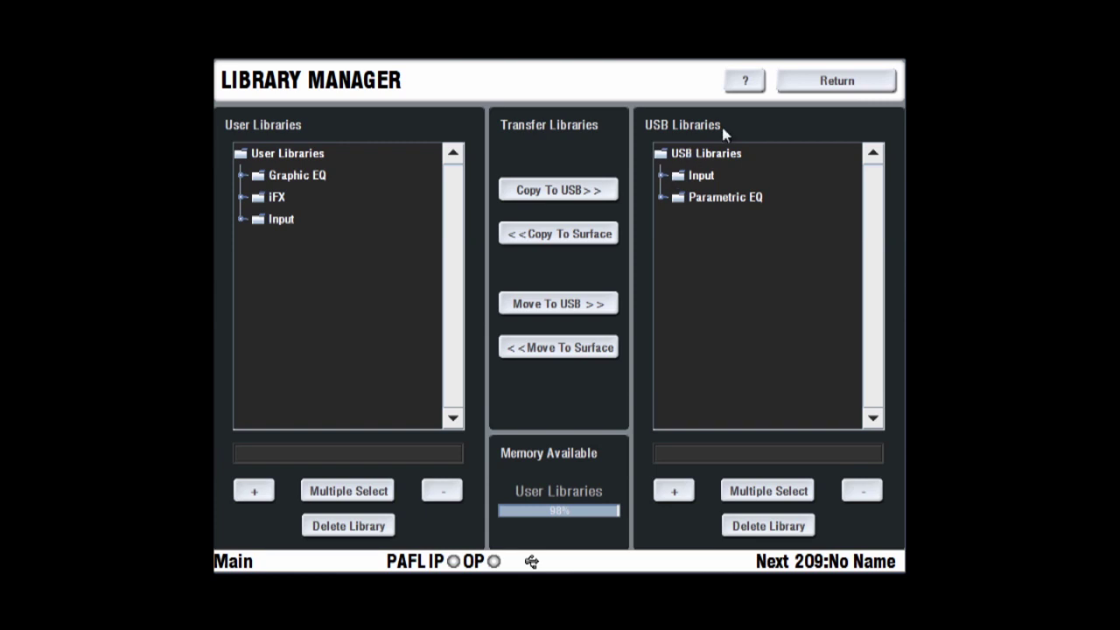
{"action": "left_click", "coordinate": [805, 84]}
{"action": "left_click", "coordinate": [800, 168]}
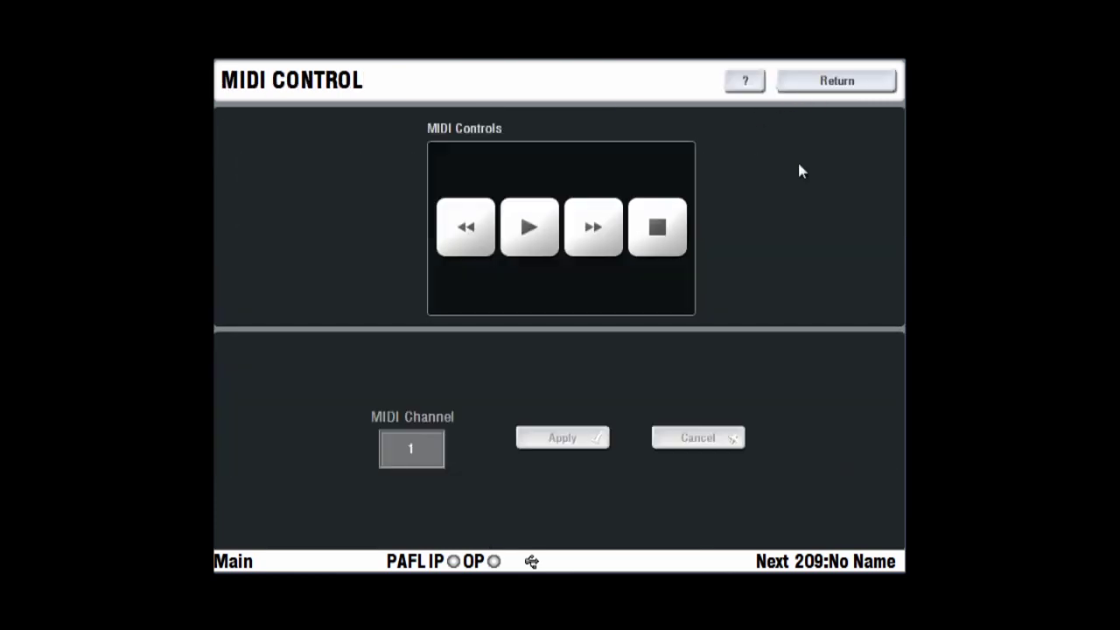
{"action": "left_click", "coordinate": [835, 84]}
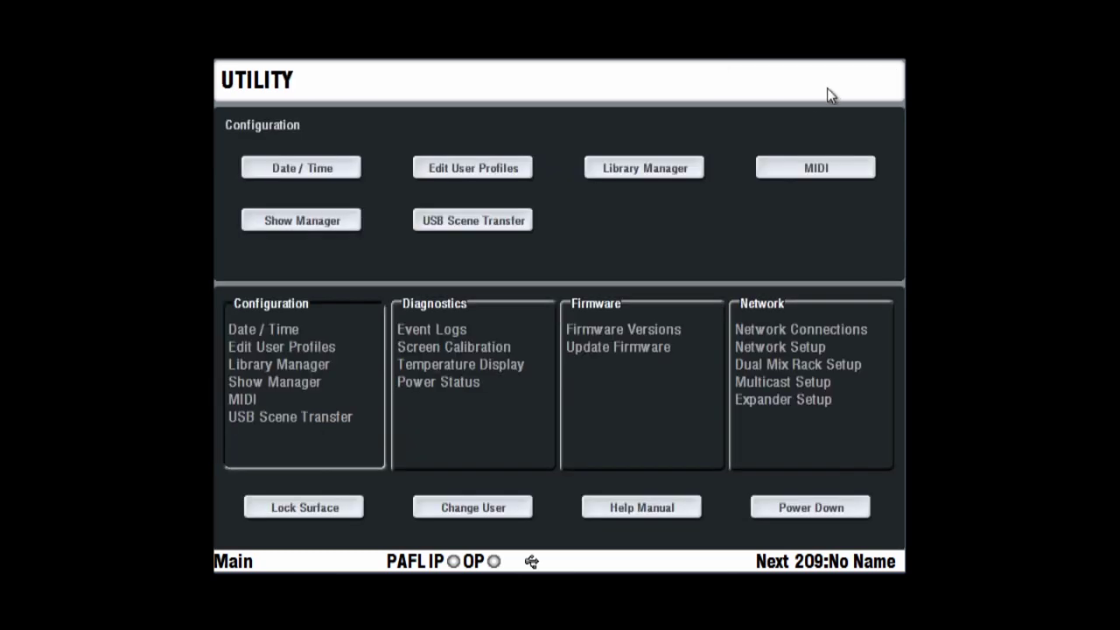
{"action": "left_click", "coordinate": [349, 223]}
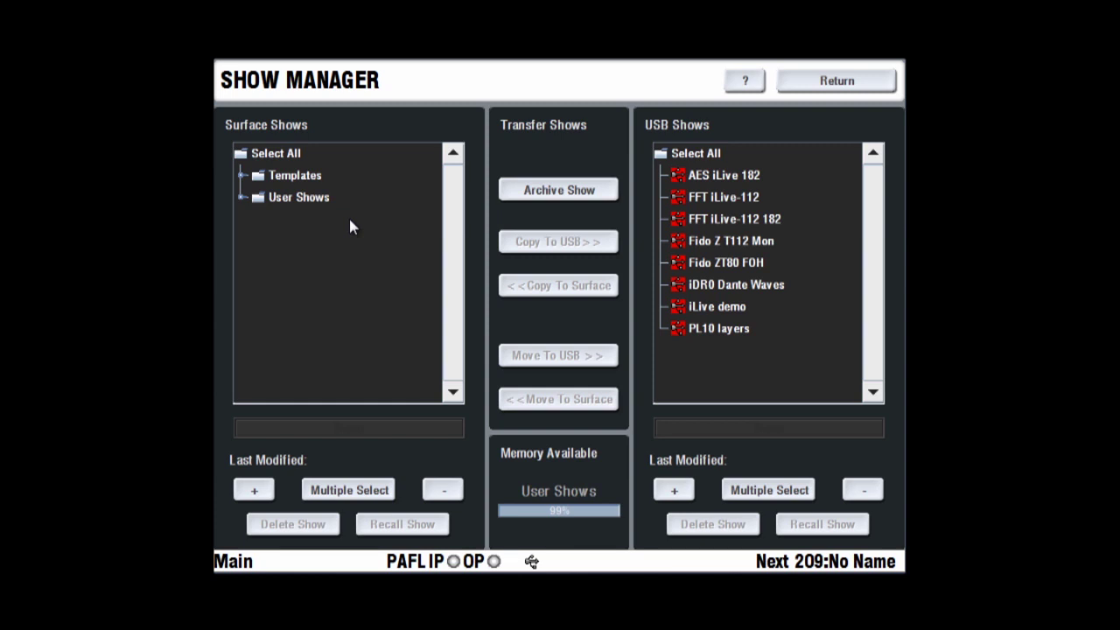
{"action": "left_click", "coordinate": [801, 84]}
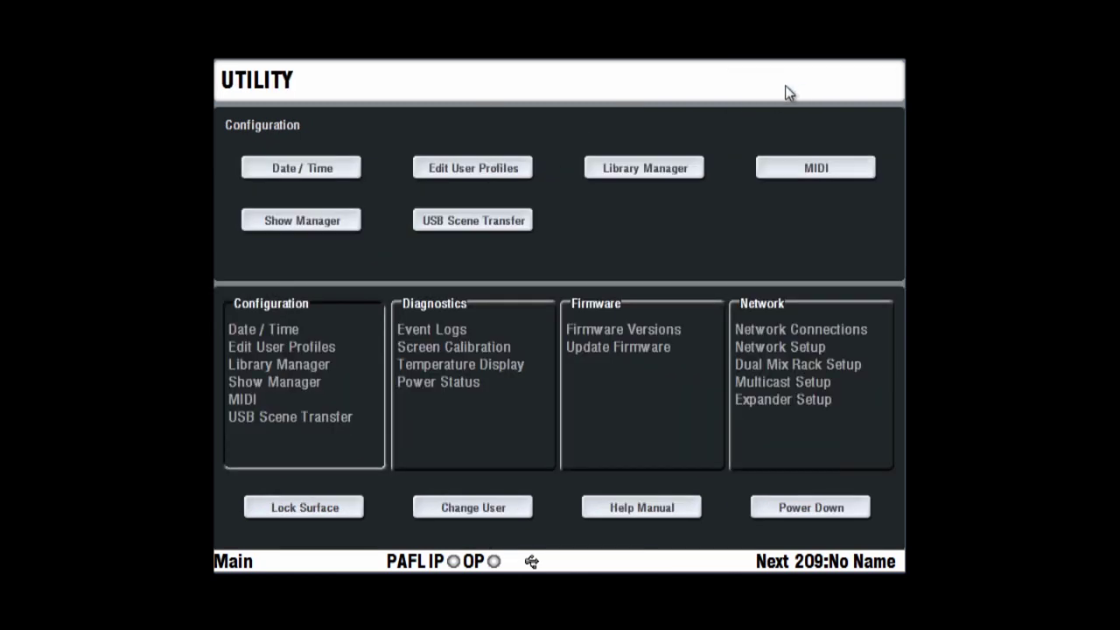
{"action": "left_click", "coordinate": [496, 225]}
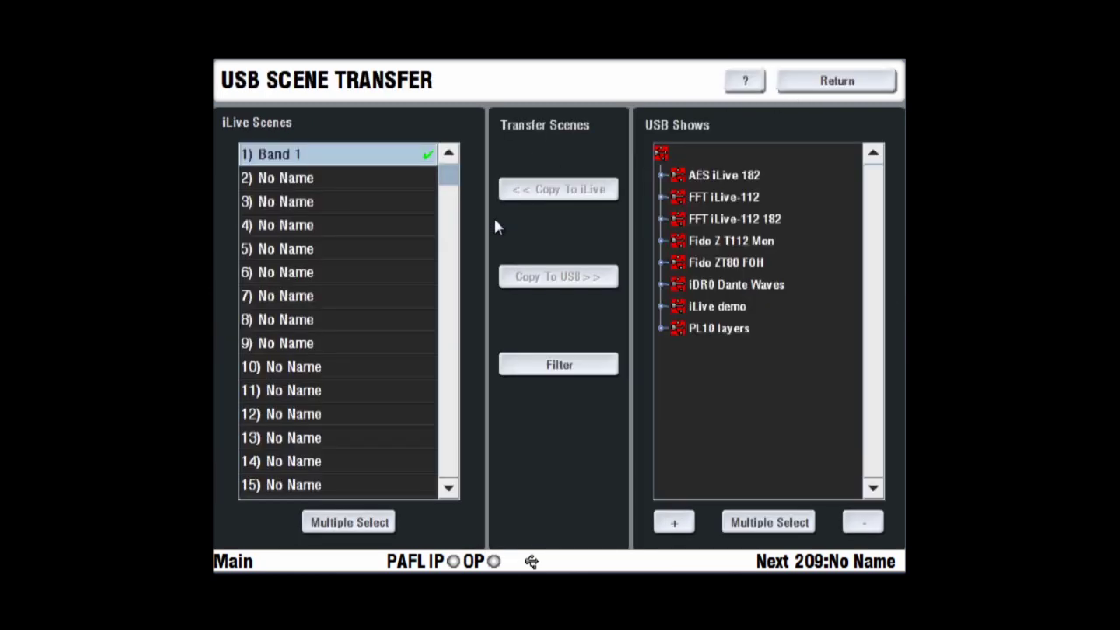
Open Event Logs from Diagnostics and view the R72_CS and iDR Mix Rack logs
{"action": "left_click", "coordinate": [814, 84]}
{"action": "left_click", "coordinate": [472, 357]}
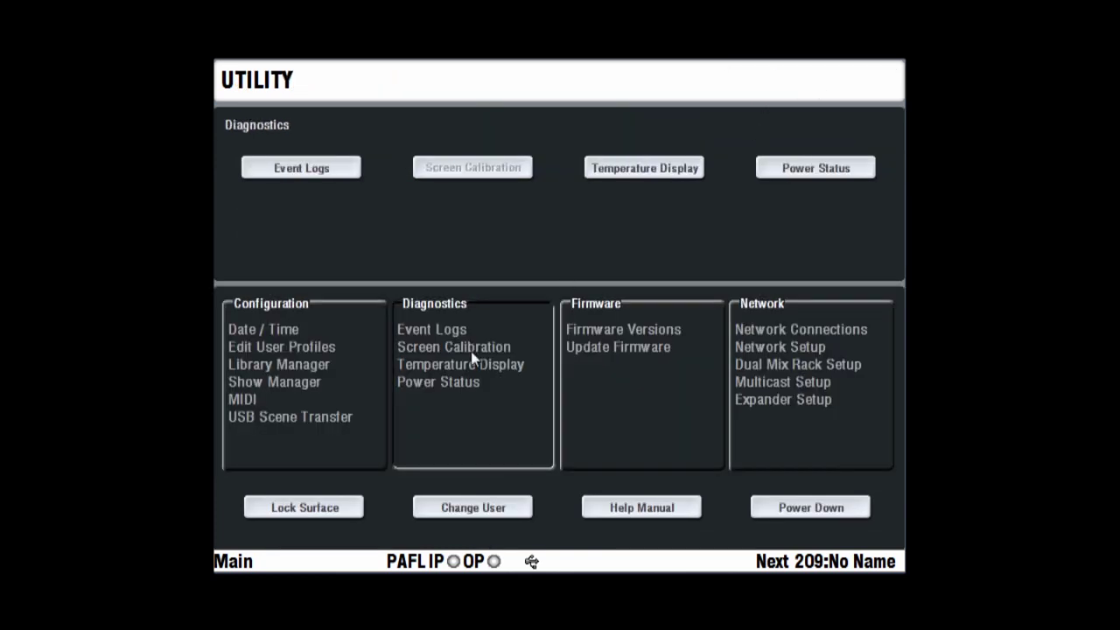
{"action": "left_click", "coordinate": [341, 179]}
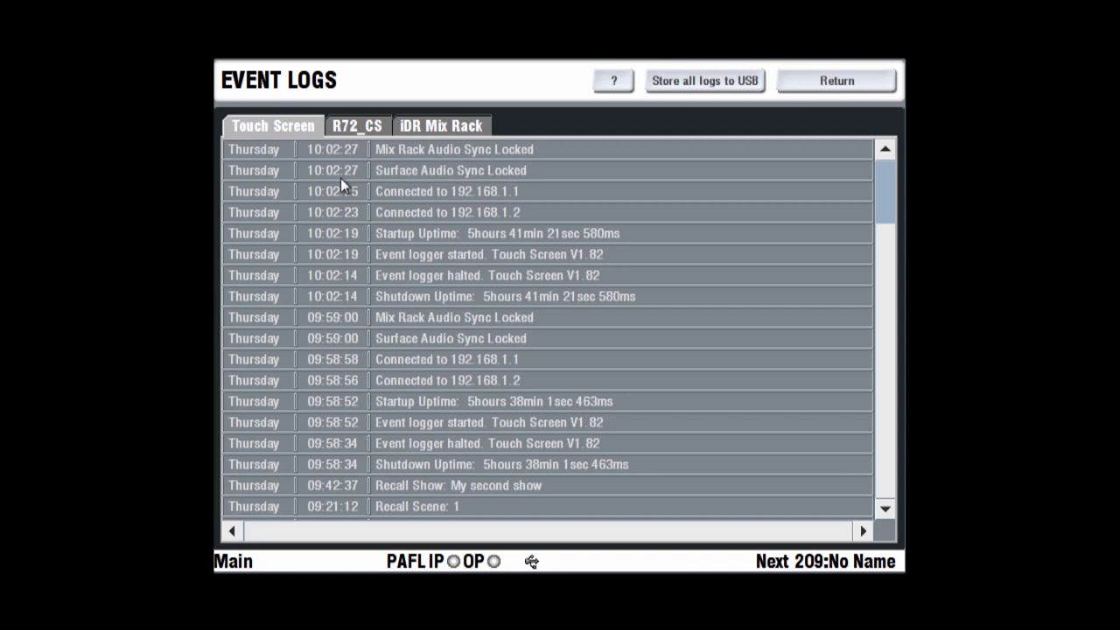
{"action": "left_click", "coordinate": [362, 127]}
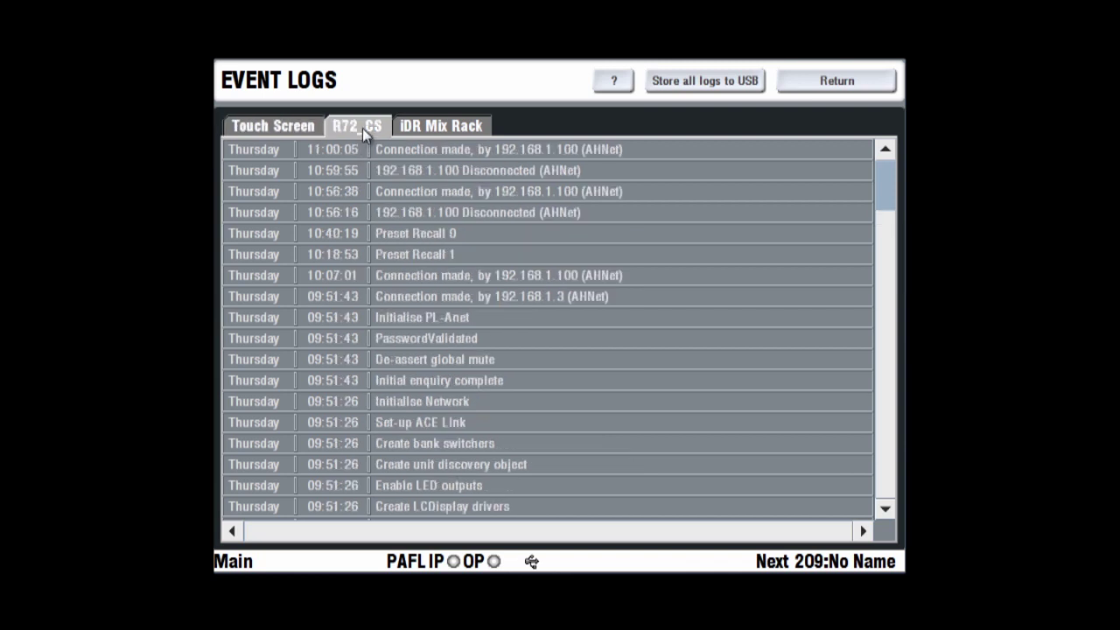
{"action": "left_click", "coordinate": [429, 129]}
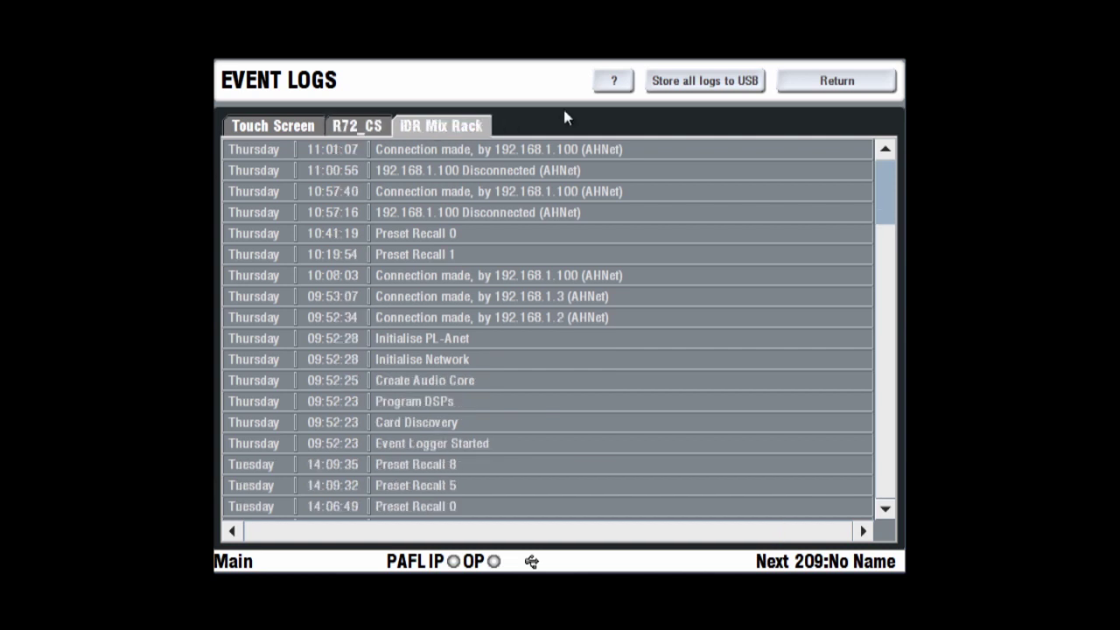
Close the event logs, reopen them, and store all logs to USB
{"action": "left_click", "coordinate": [832, 87]}
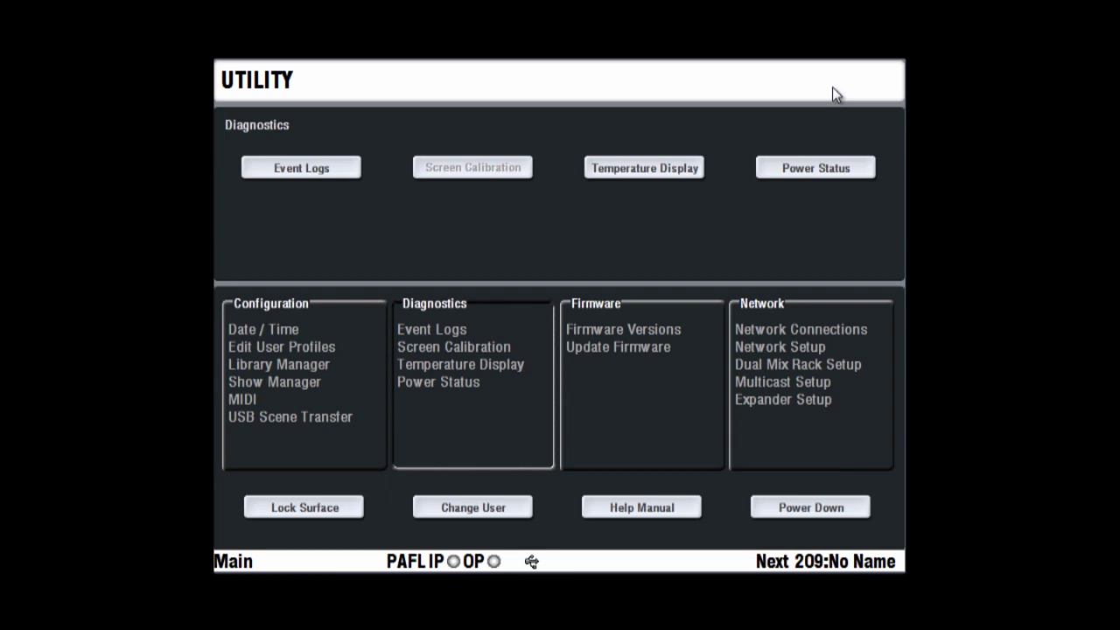
{"action": "left_click", "coordinate": [832, 87]}
{"action": "left_click", "coordinate": [341, 173]}
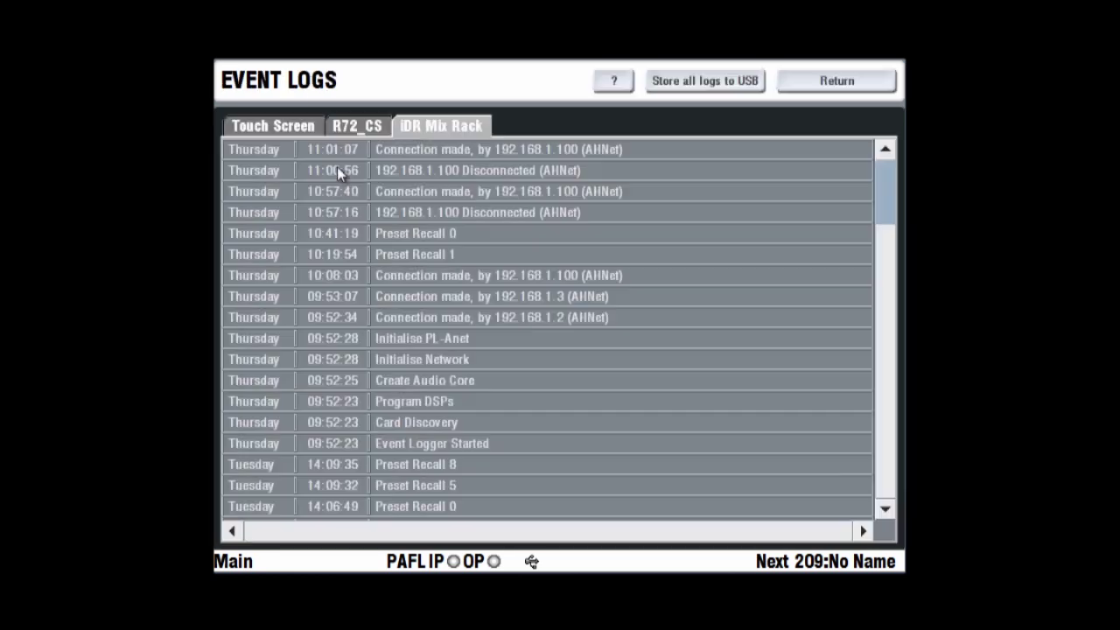
{"action": "left_click", "coordinate": [715, 85]}
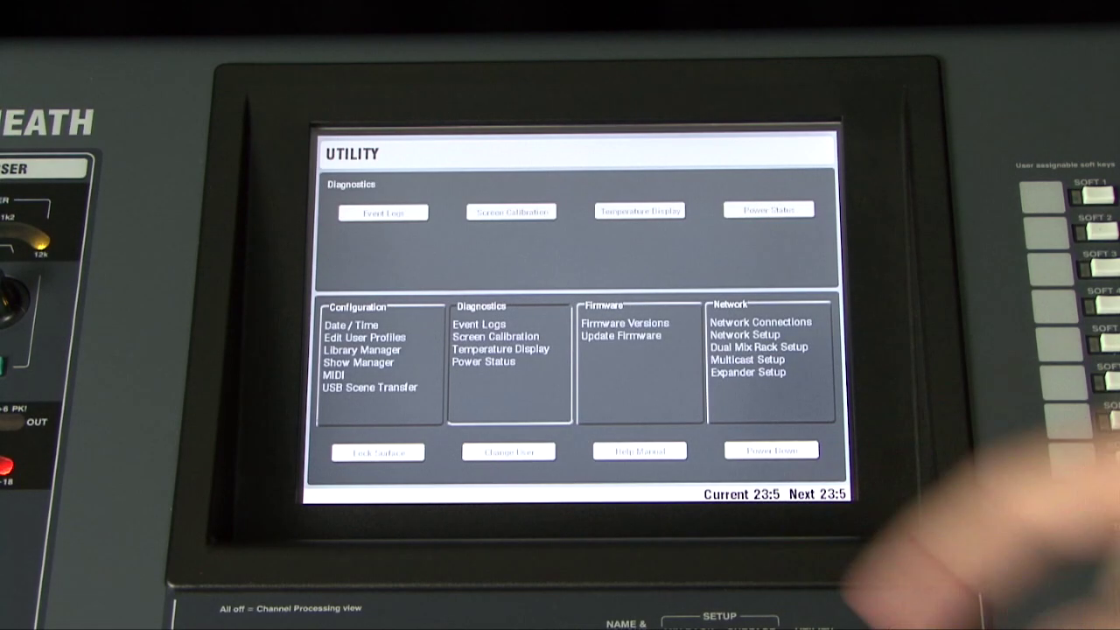
Run Screen Calibration, touch the target, and accept the new calibration
{"action": "left_click", "coordinate": [511, 212]}
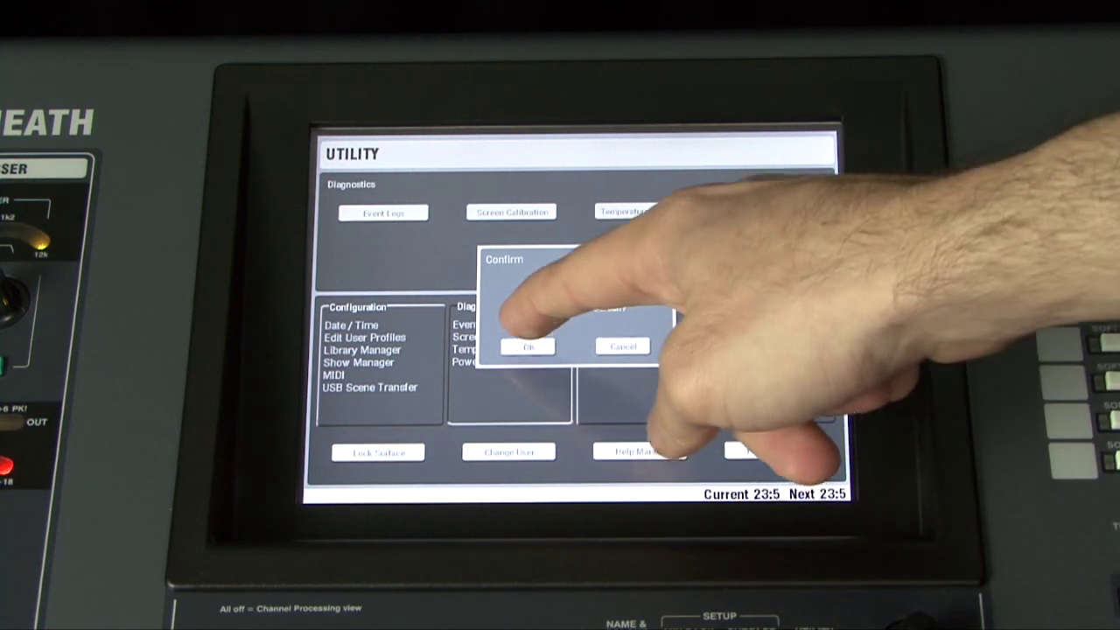
{"action": "left_click", "coordinate": [525, 348]}
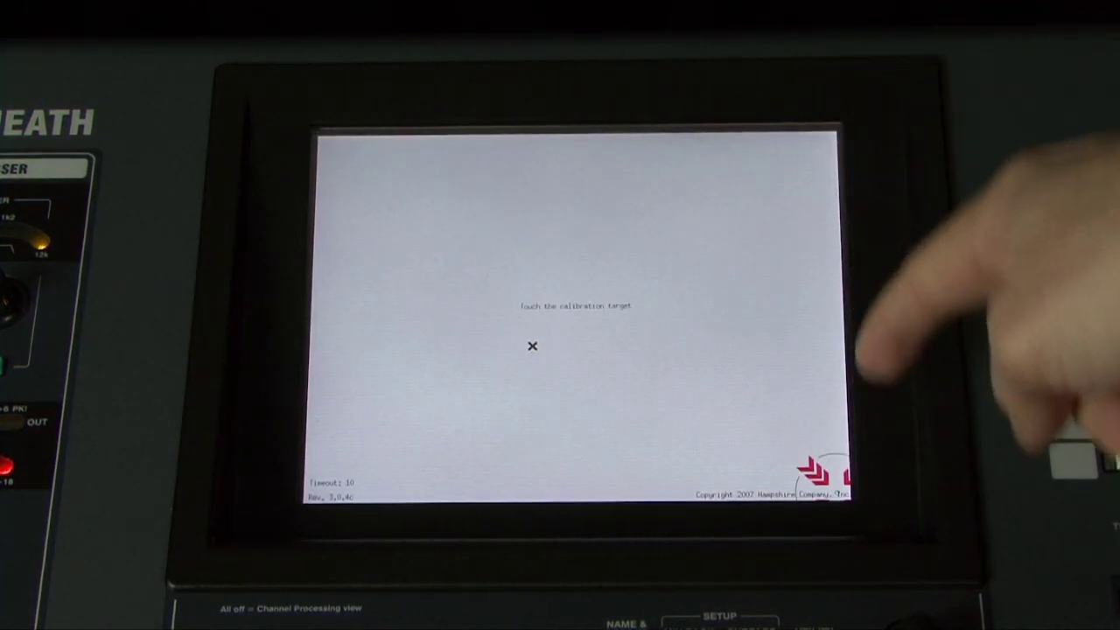
{"action": "left_click", "coordinate": [330, 477]}
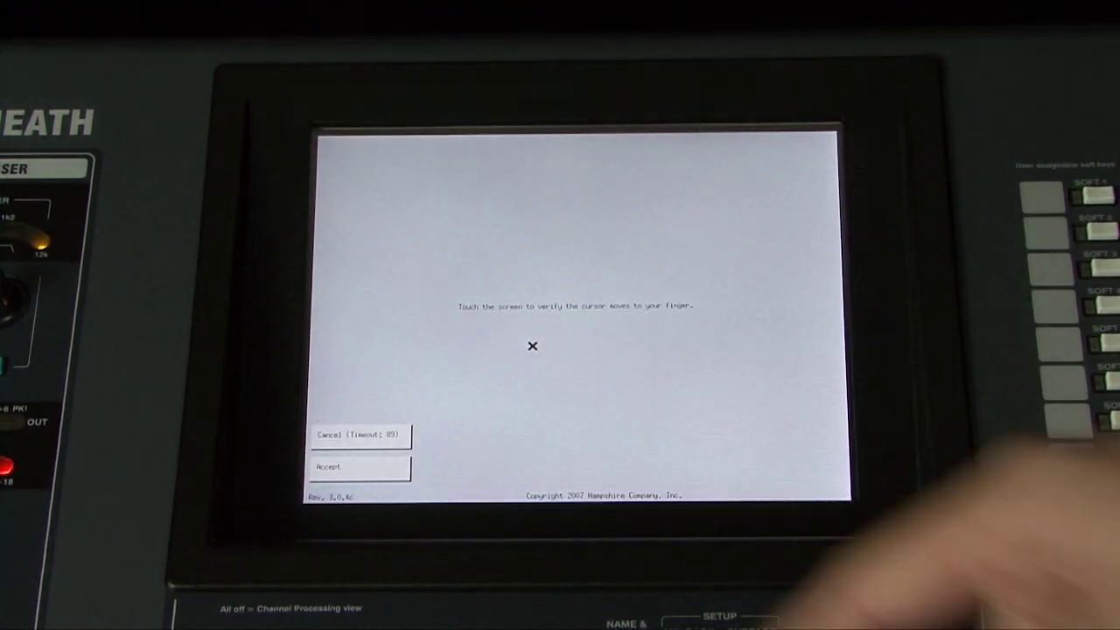
{"action": "left_click", "coordinate": [355, 466]}
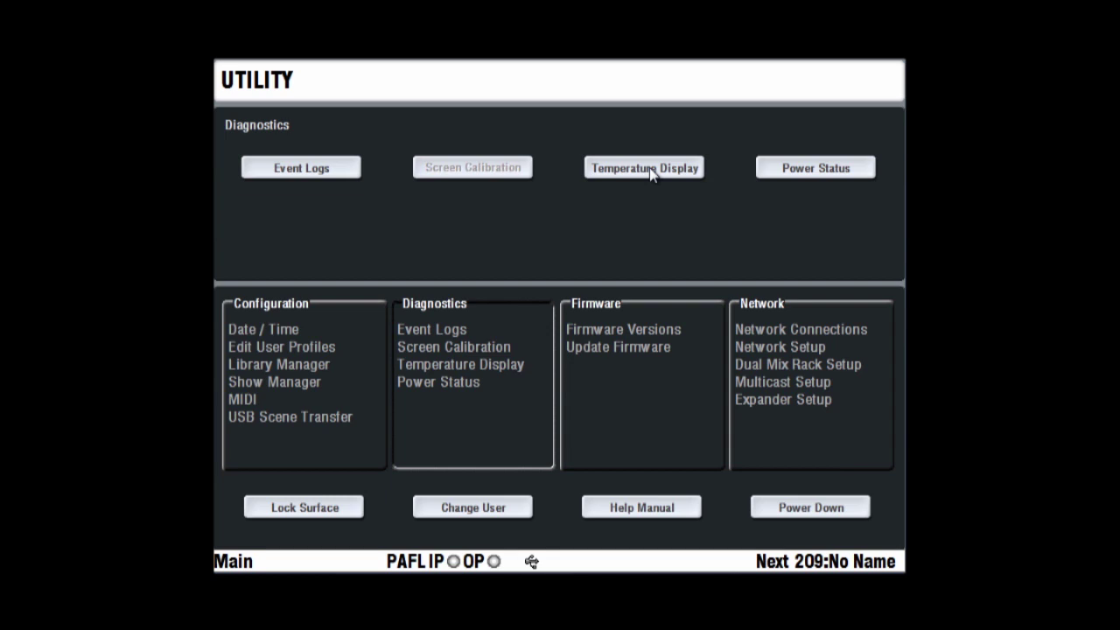
{"action": "left_click", "coordinate": [651, 171]}
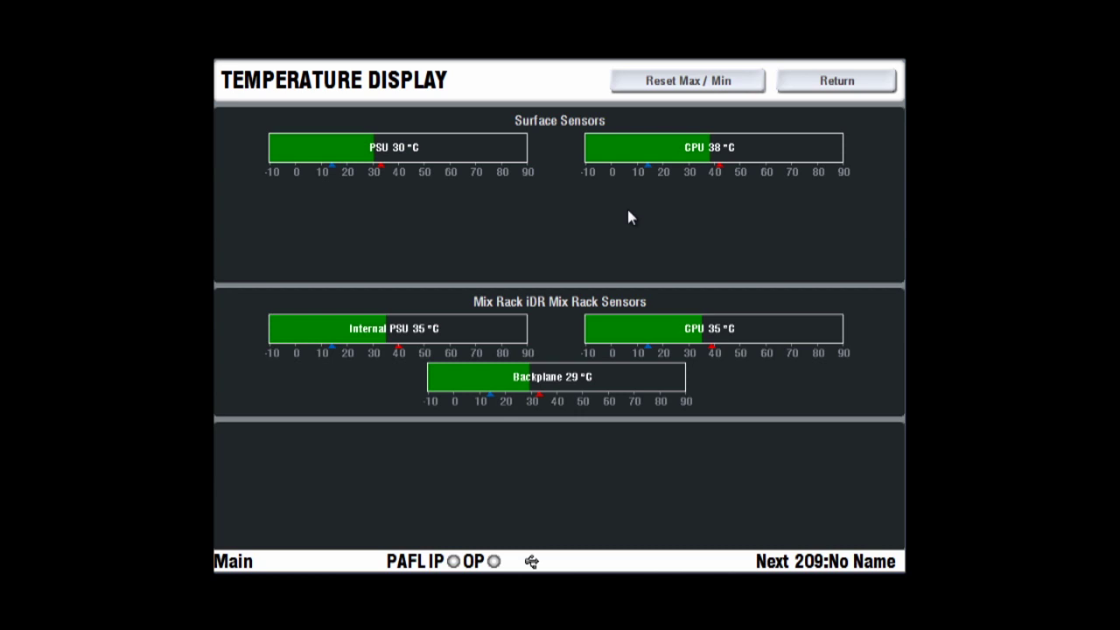
{"action": "left_click", "coordinate": [800, 79]}
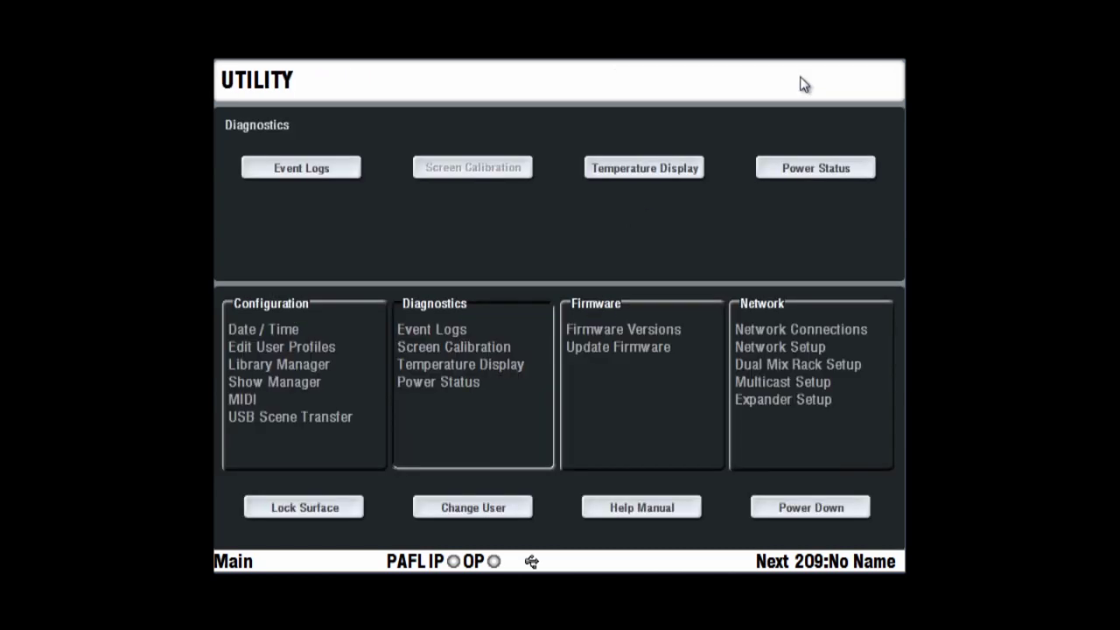
{"action": "left_click", "coordinate": [611, 358]}
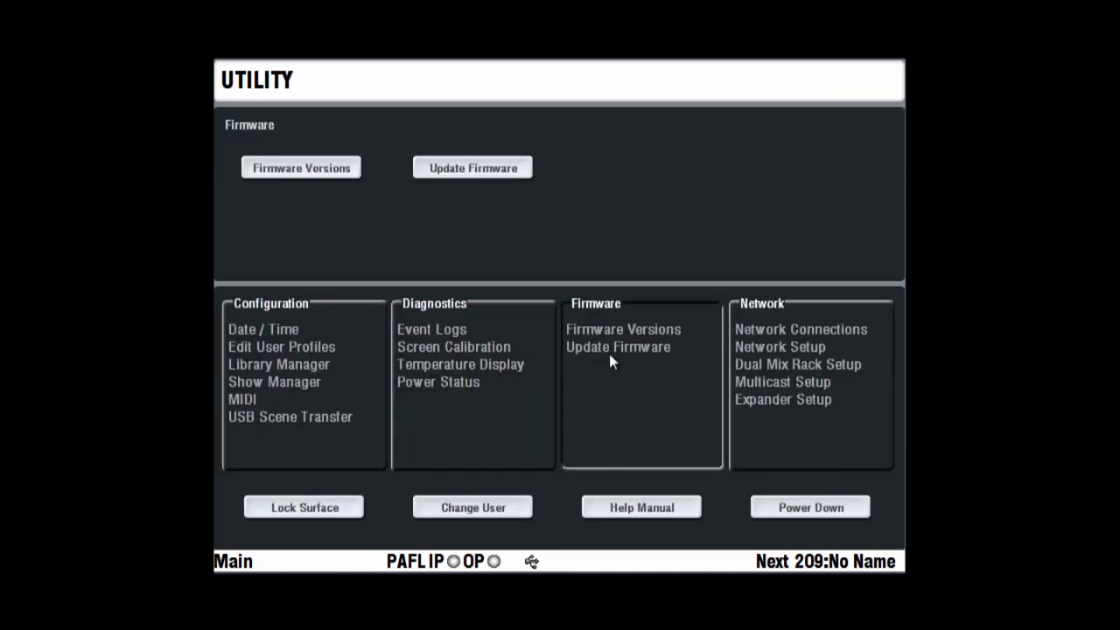
{"action": "left_click", "coordinate": [350, 170]}
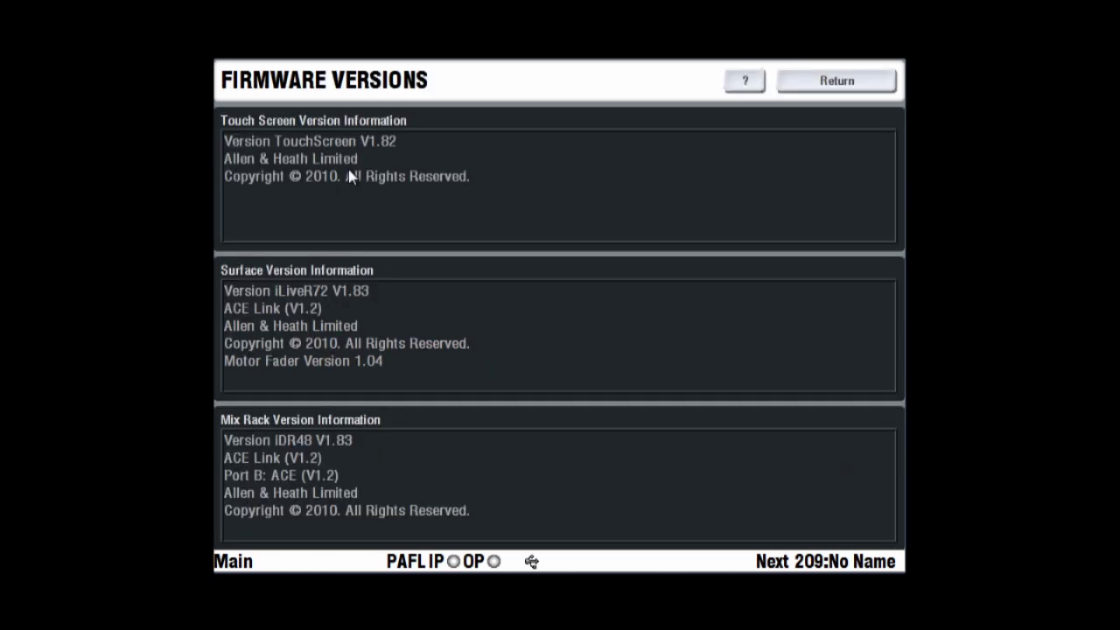
{"action": "left_click", "coordinate": [812, 88]}
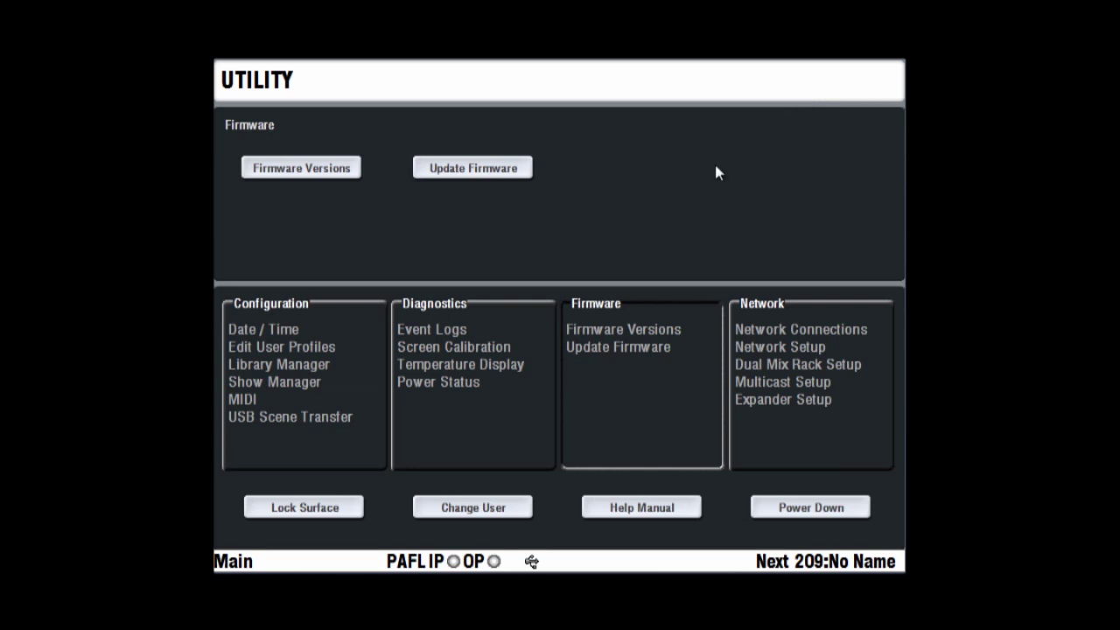
{"action": "left_click", "coordinate": [503, 172]}
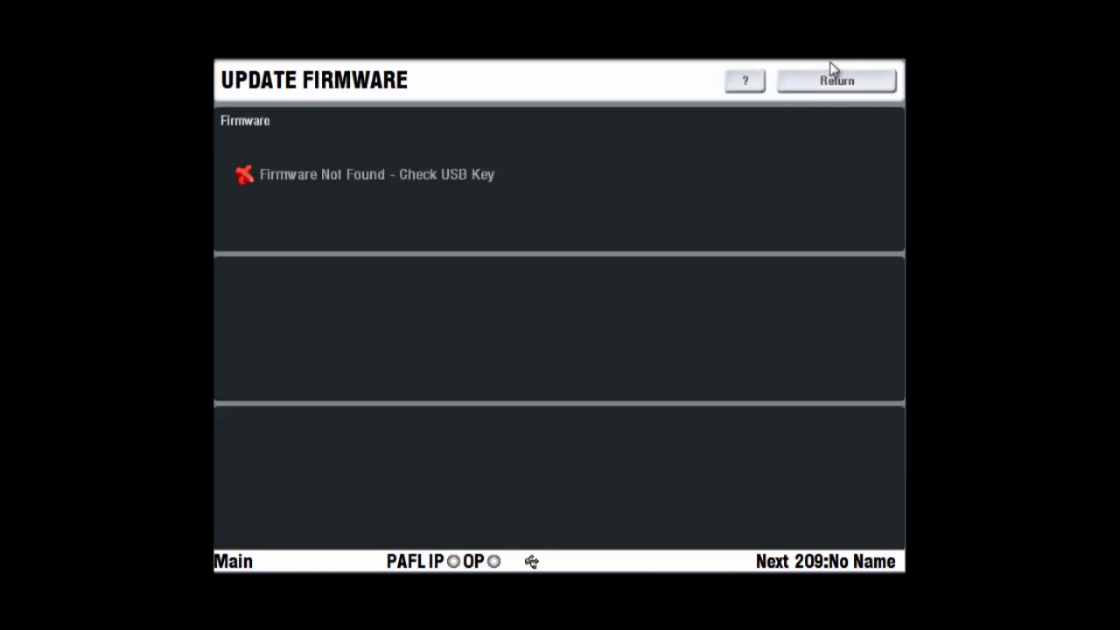
{"action": "left_click", "coordinate": [824, 85]}
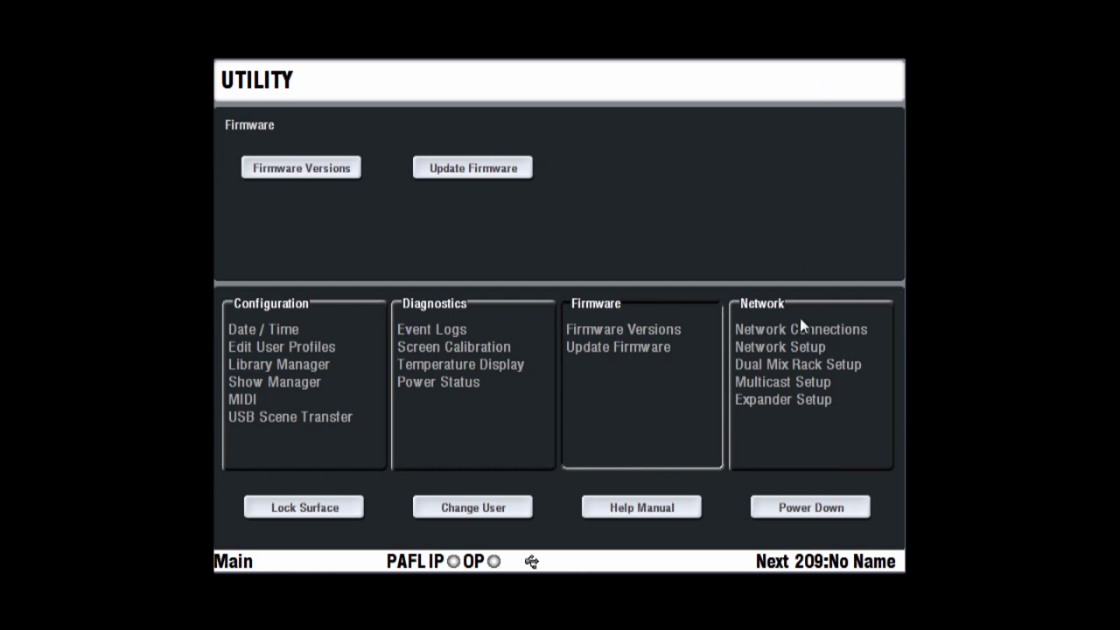
Show the Network options and check that surface and mix rack are Connected
{"action": "left_click", "coordinate": [799, 350]}
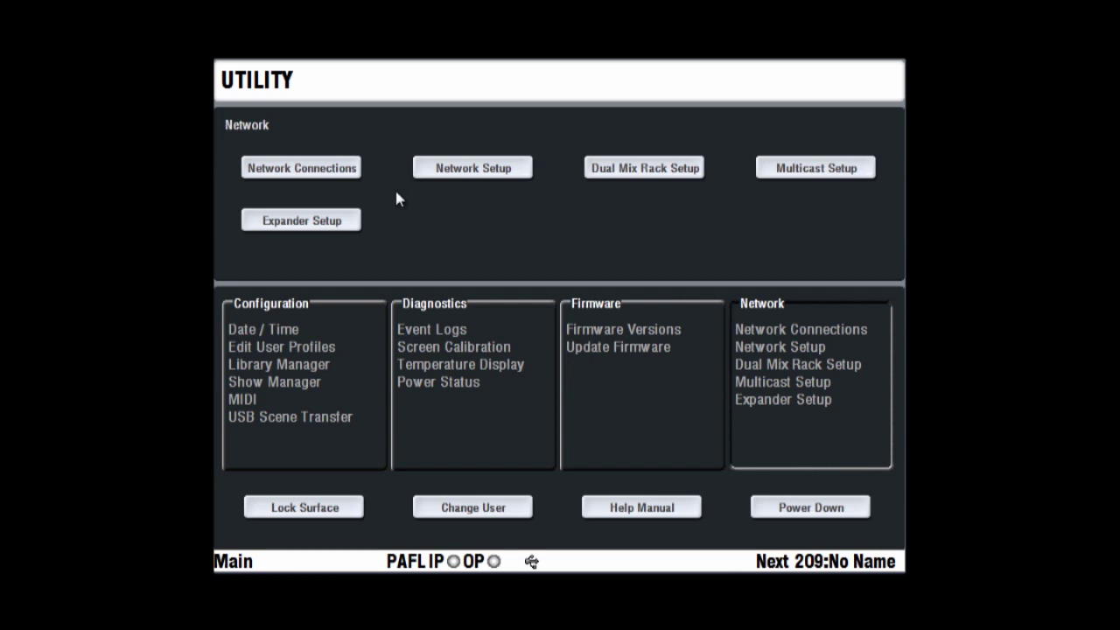
{"action": "left_click", "coordinate": [344, 171]}
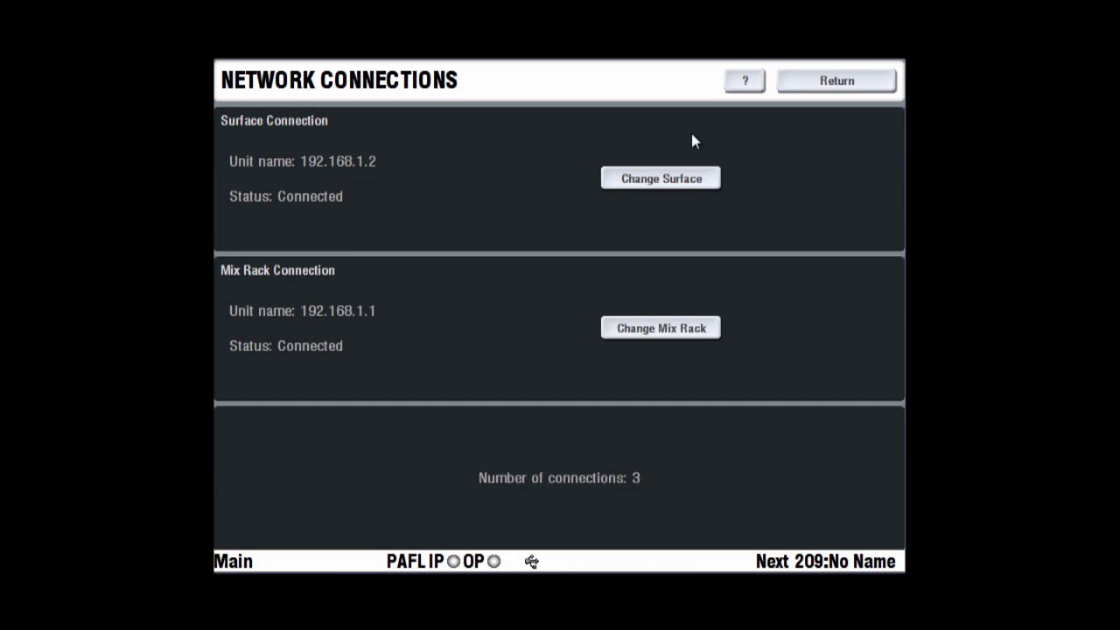
{"action": "left_click", "coordinate": [860, 86]}
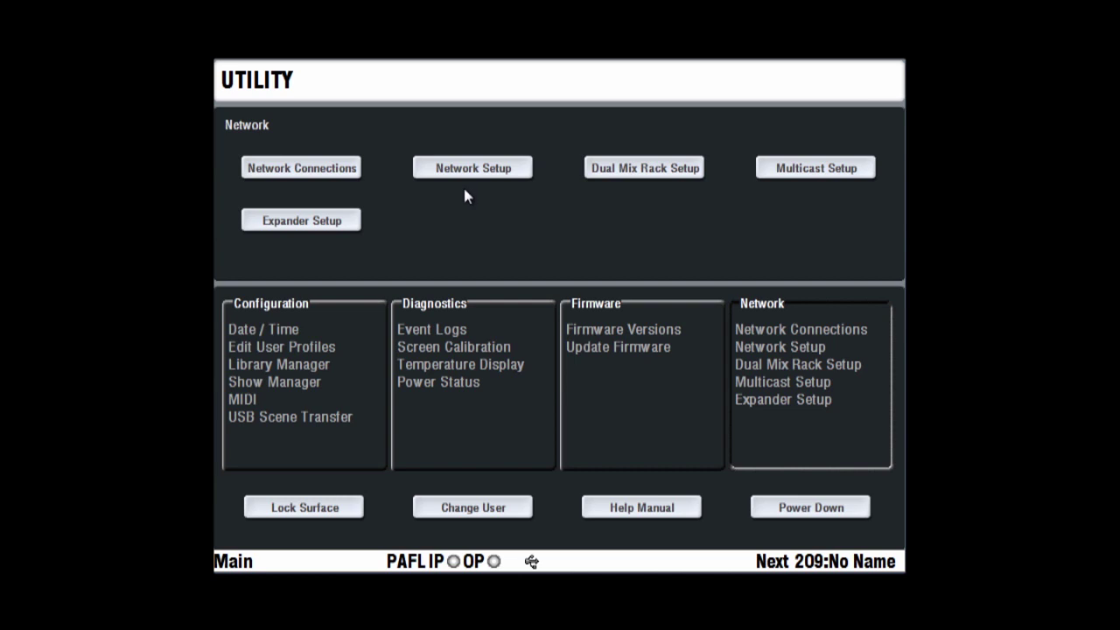
Pick iDR Mix Rack under Change Mix Rack, then discard the change and return
{"action": "left_click", "coordinate": [350, 173]}
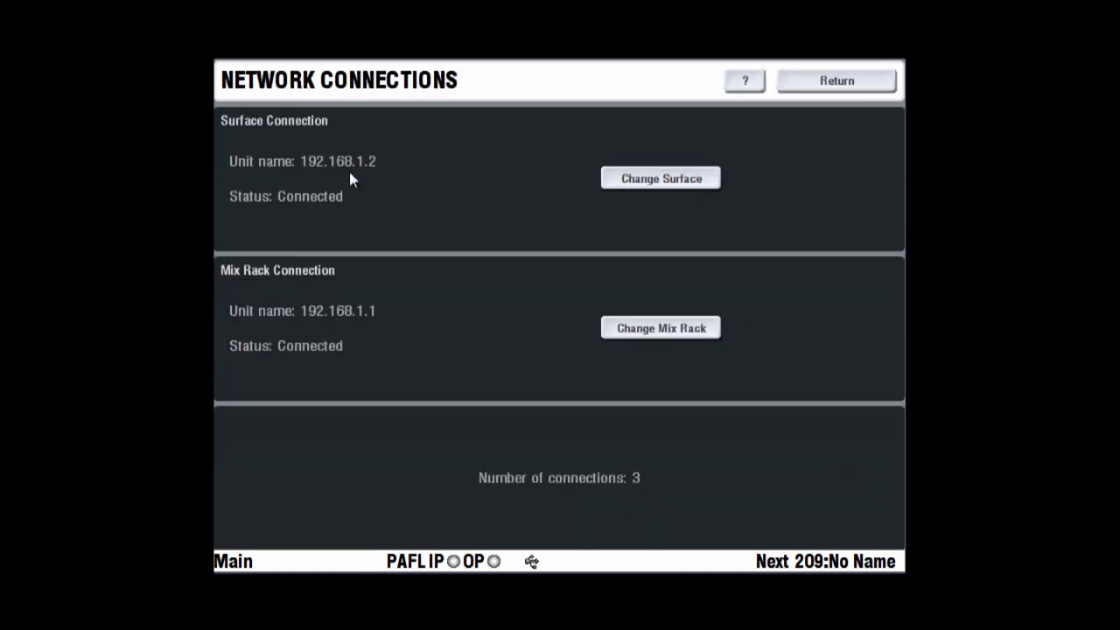
{"action": "left_click", "coordinate": [621, 327]}
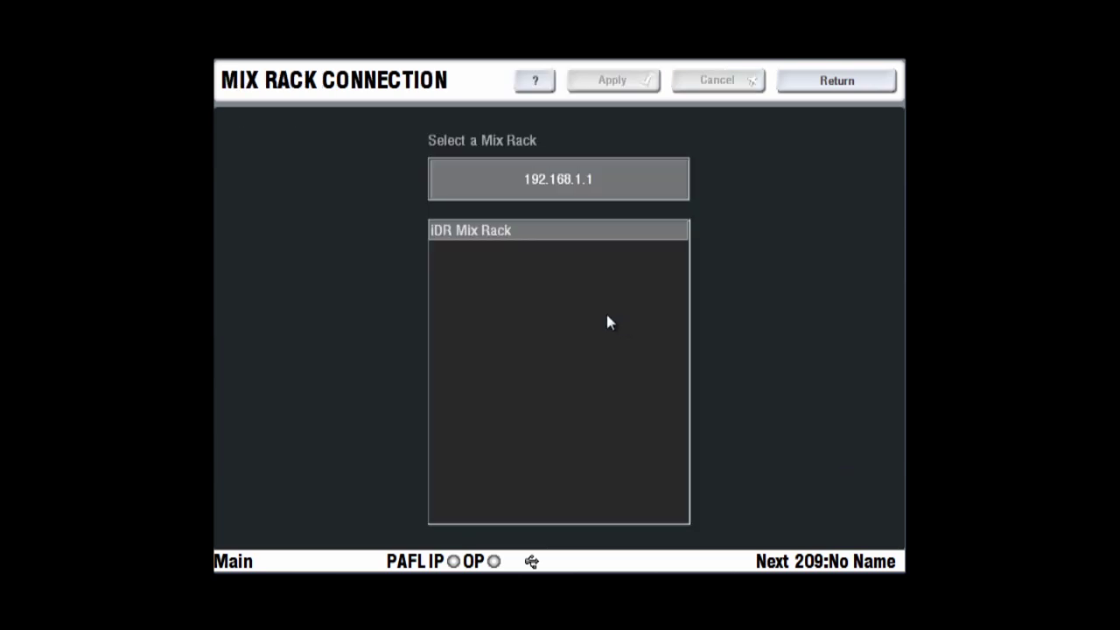
{"action": "left_click", "coordinate": [504, 232]}
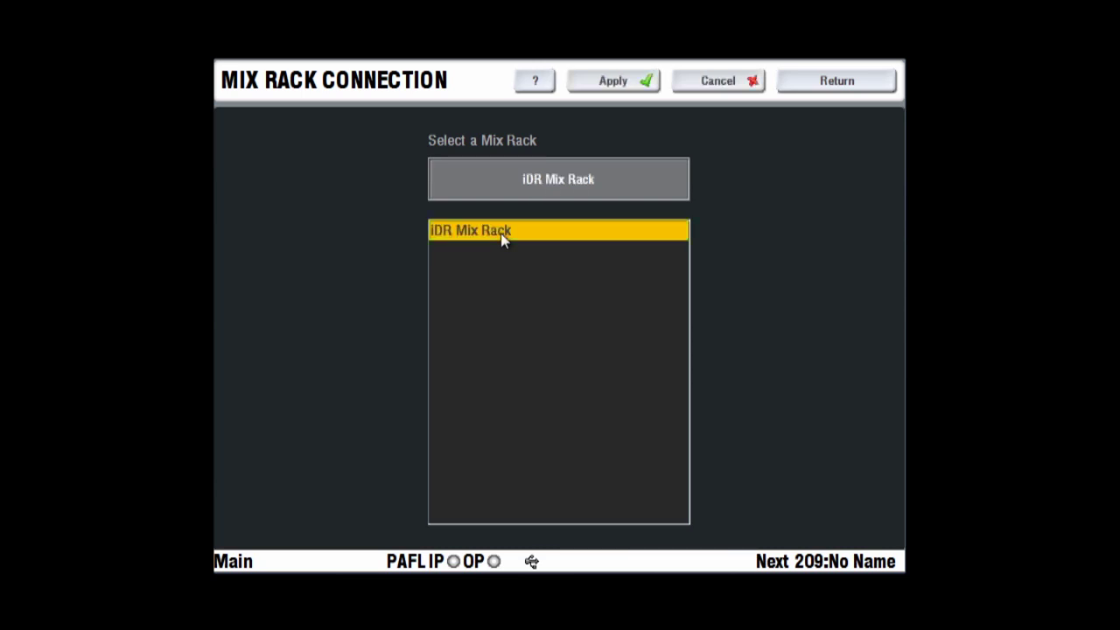
{"action": "left_click", "coordinate": [810, 82]}
{"action": "left_click", "coordinate": [573, 363]}
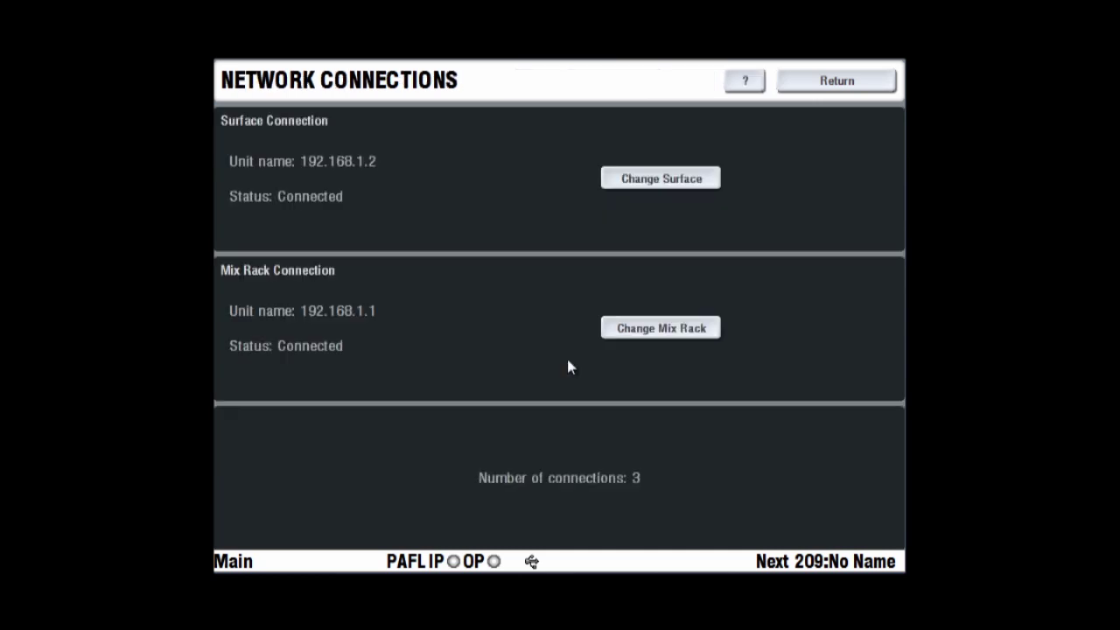
{"action": "left_click", "coordinate": [822, 92]}
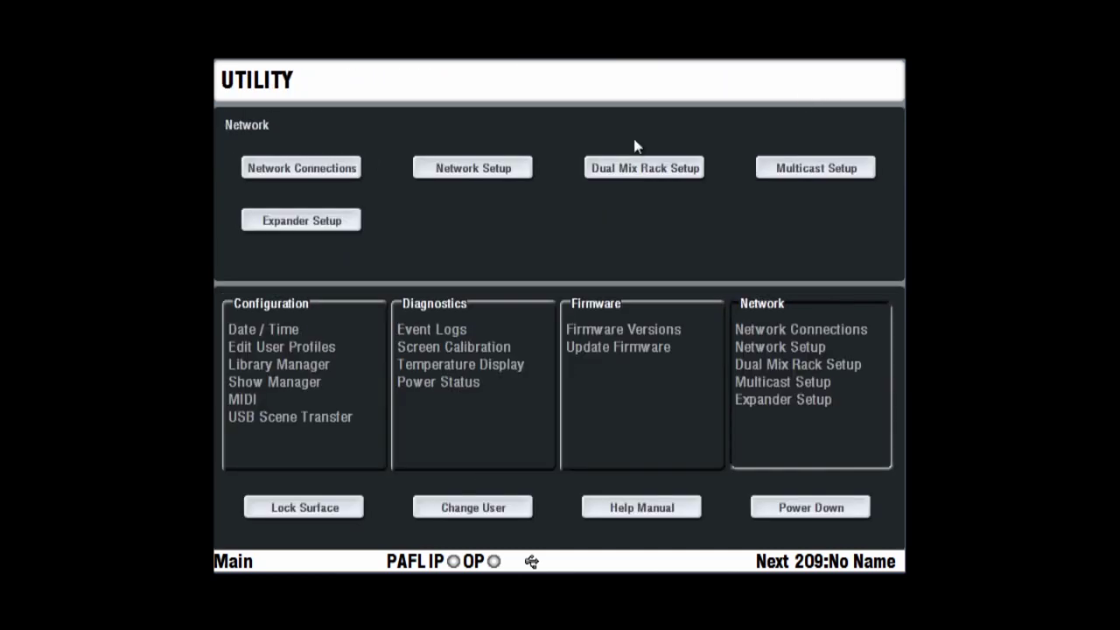
{"action": "left_click", "coordinate": [510, 171]}
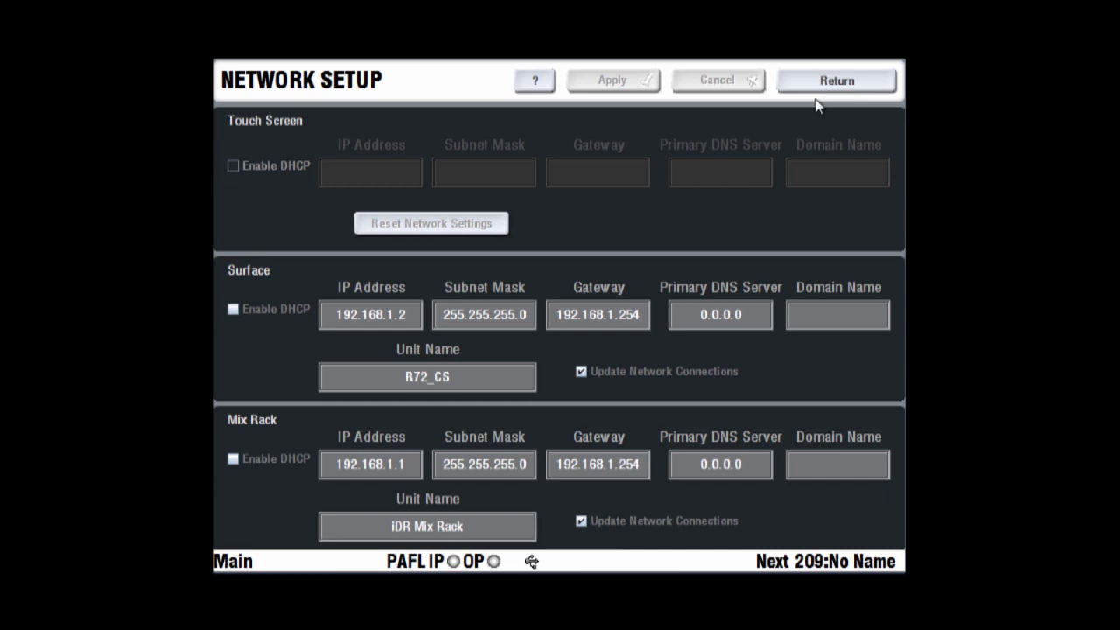
{"action": "left_click", "coordinate": [403, 470]}
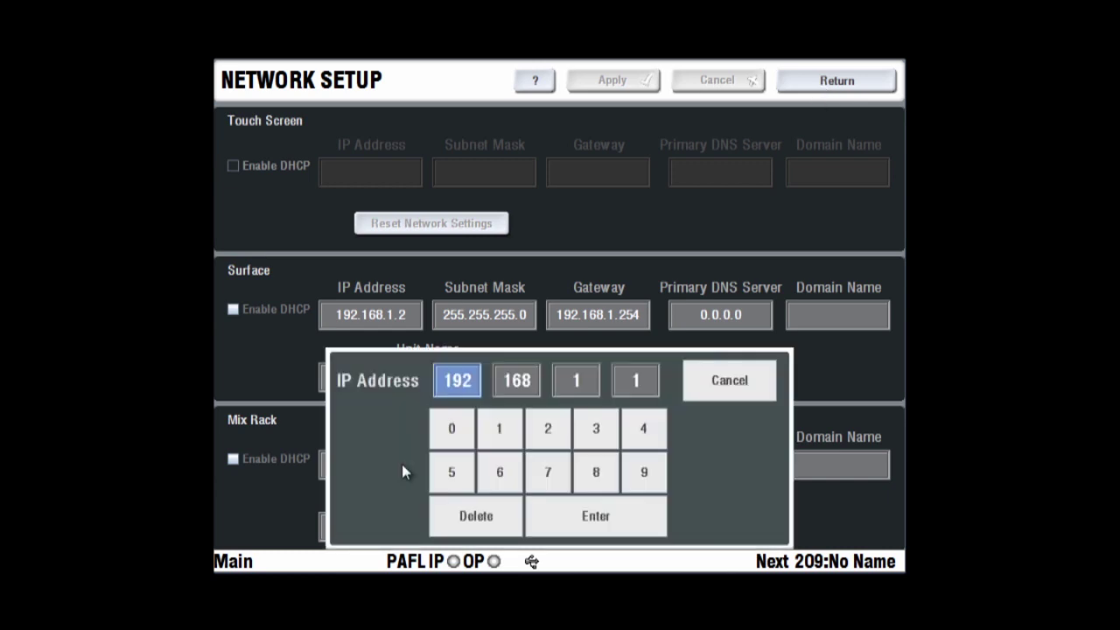
{"action": "left_click", "coordinate": [644, 382]}
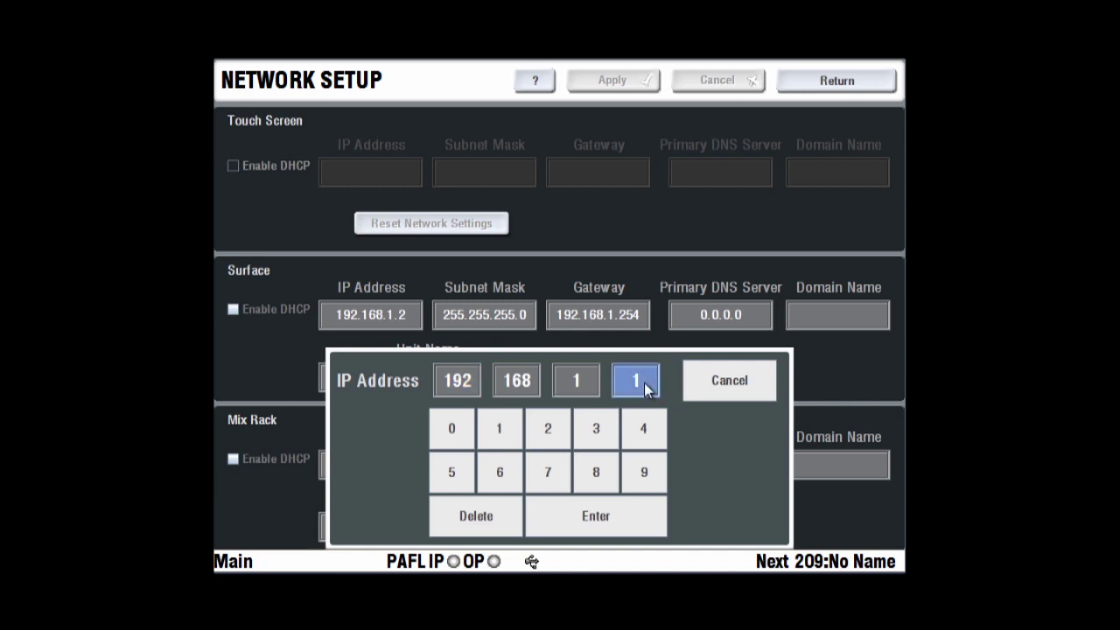
{"action": "type", "text": "111"}
{"action": "key", "text": "BackSpace"}
{"action": "left_click", "coordinate": [589, 519]}
{"action": "left_click", "coordinate": [419, 317]}
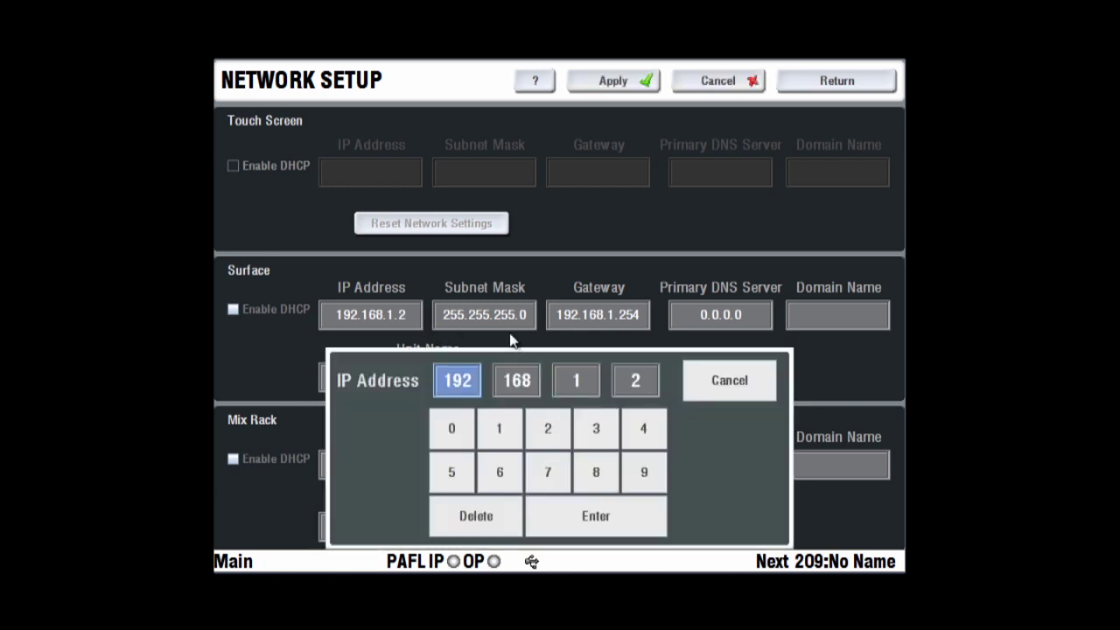
{"action": "left_click", "coordinate": [635, 390]}
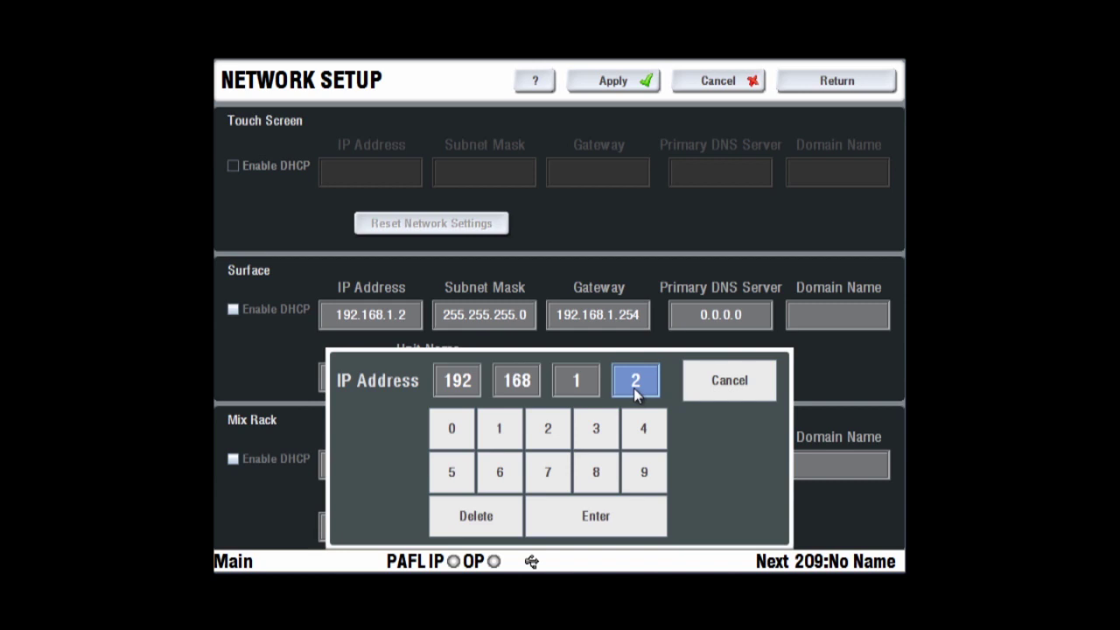
{"action": "left_click", "coordinate": [494, 514]}
{"action": "type", "text": "12"}
{"action": "left_click", "coordinate": [583, 523]}
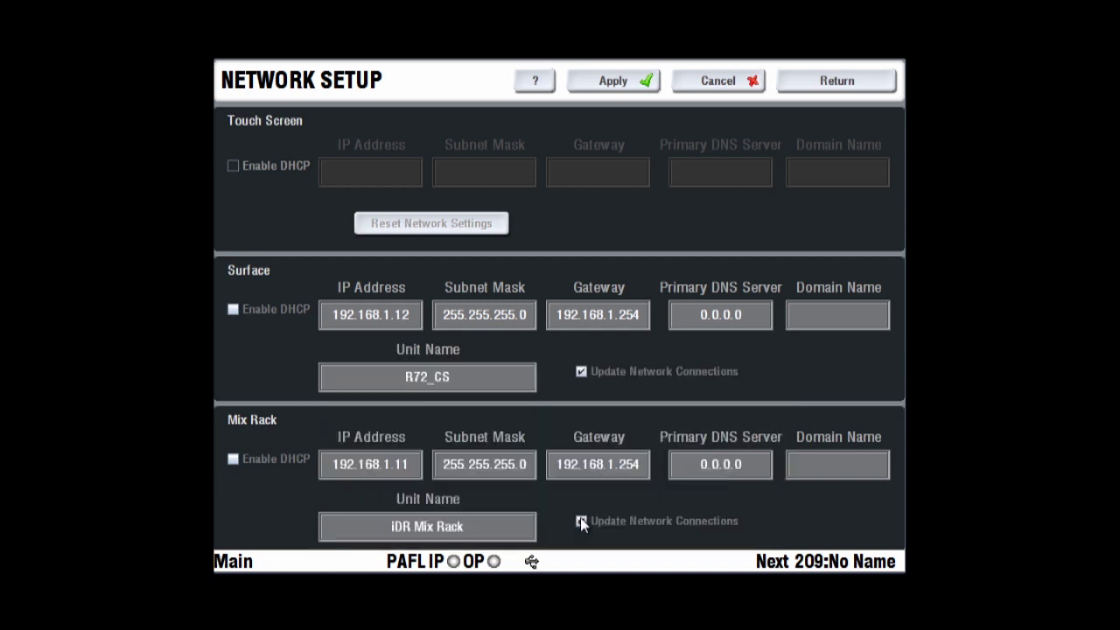
{"action": "left_click", "coordinate": [847, 82]}
{"action": "left_click", "coordinate": [551, 353]}
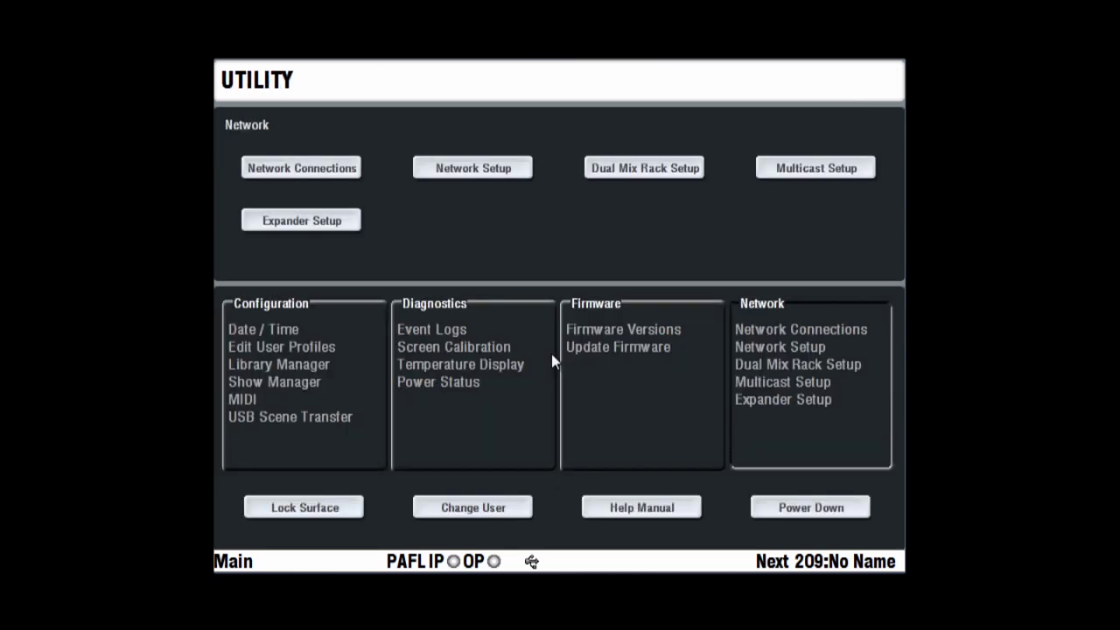
{"action": "left_click", "coordinate": [787, 173]}
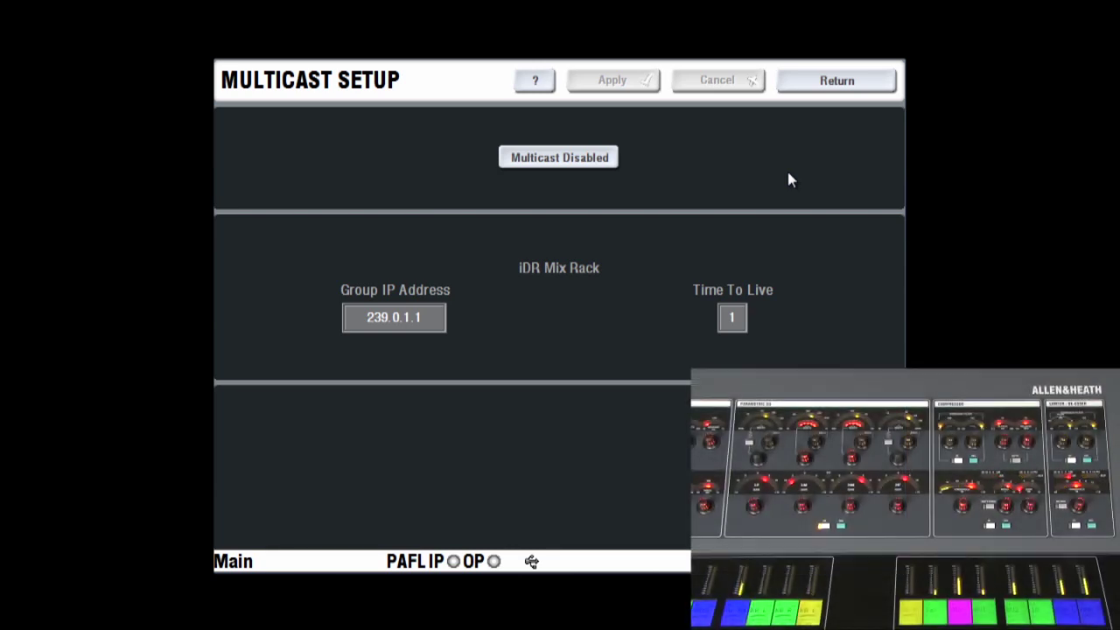
{"action": "left_click", "coordinate": [582, 166]}
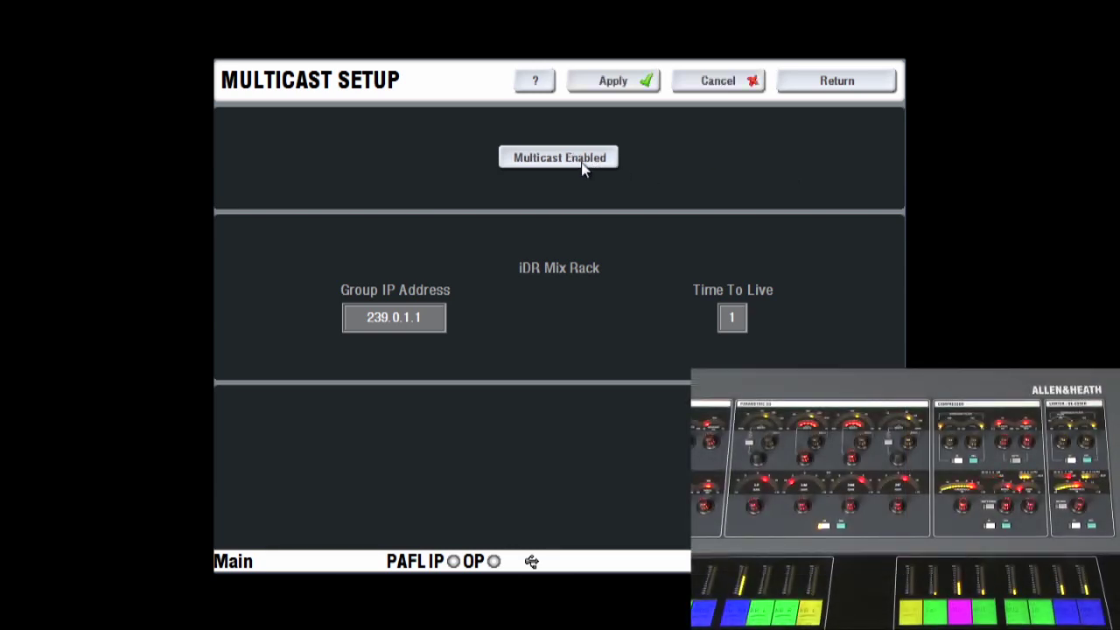
{"action": "left_click", "coordinate": [625, 81]}
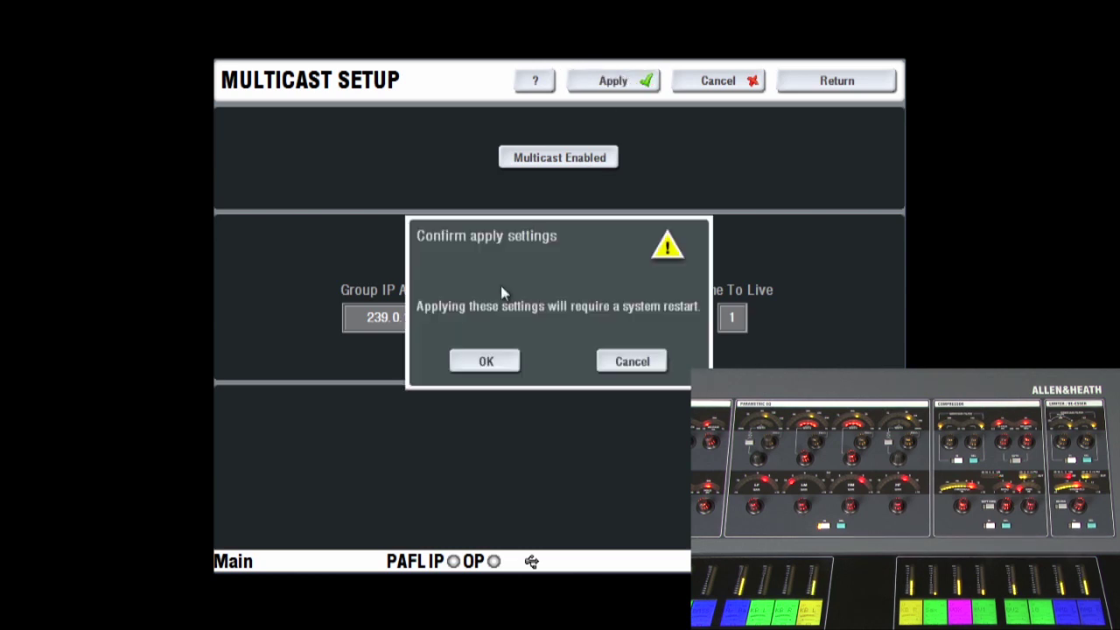
{"action": "left_click", "coordinate": [630, 362]}
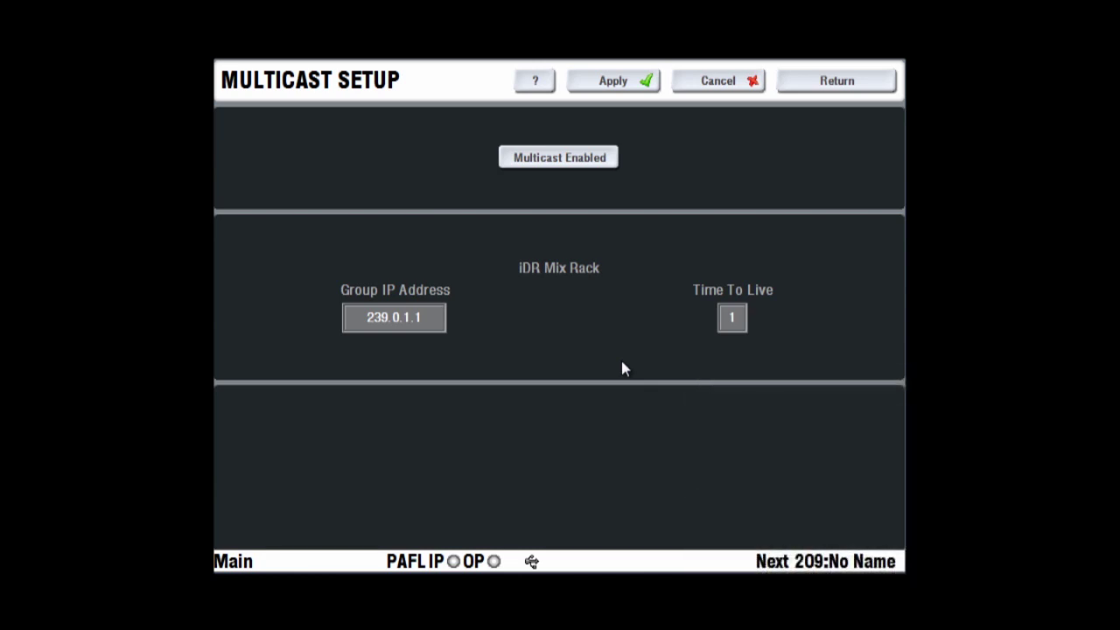
{"action": "left_click", "coordinate": [861, 86]}
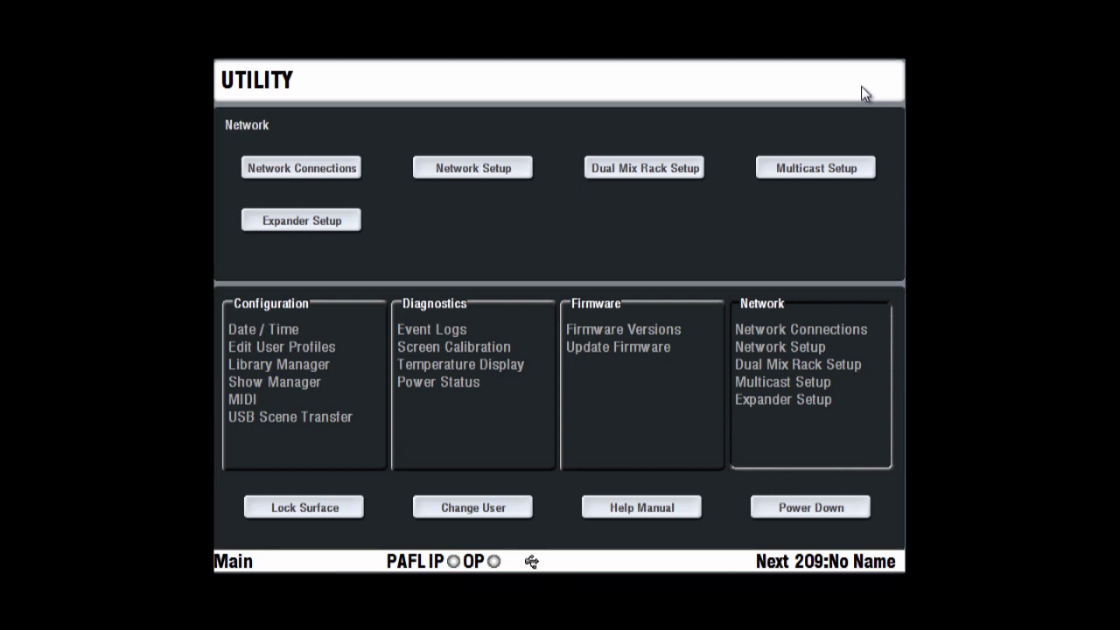
Open Expander Setup to see the iDR Mix Rack master and its ACE links
{"action": "left_click", "coordinate": [298, 224]}
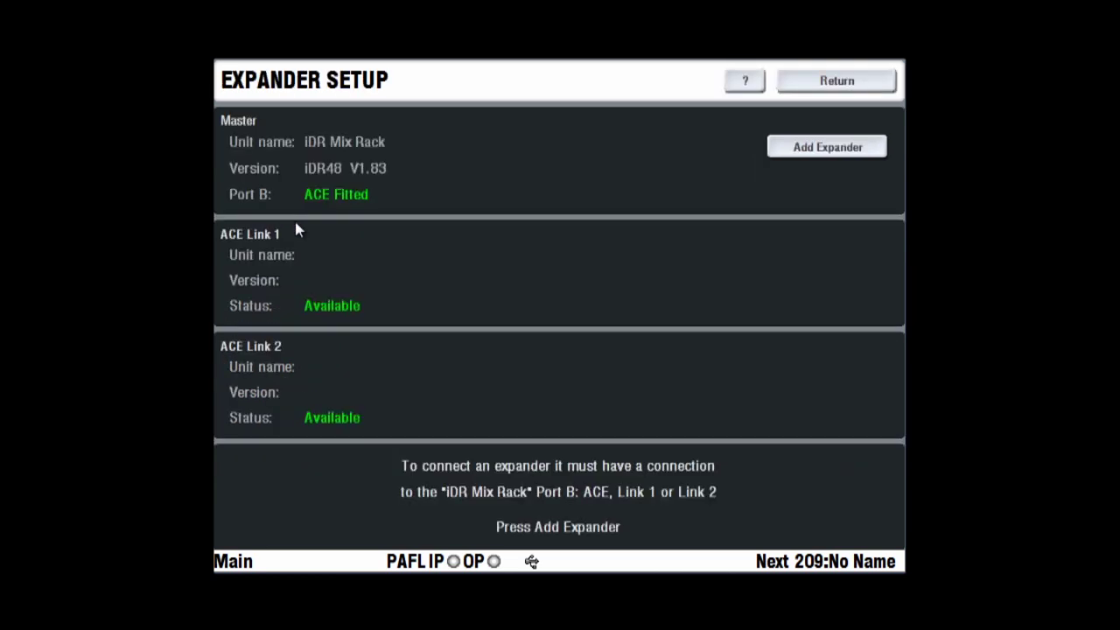